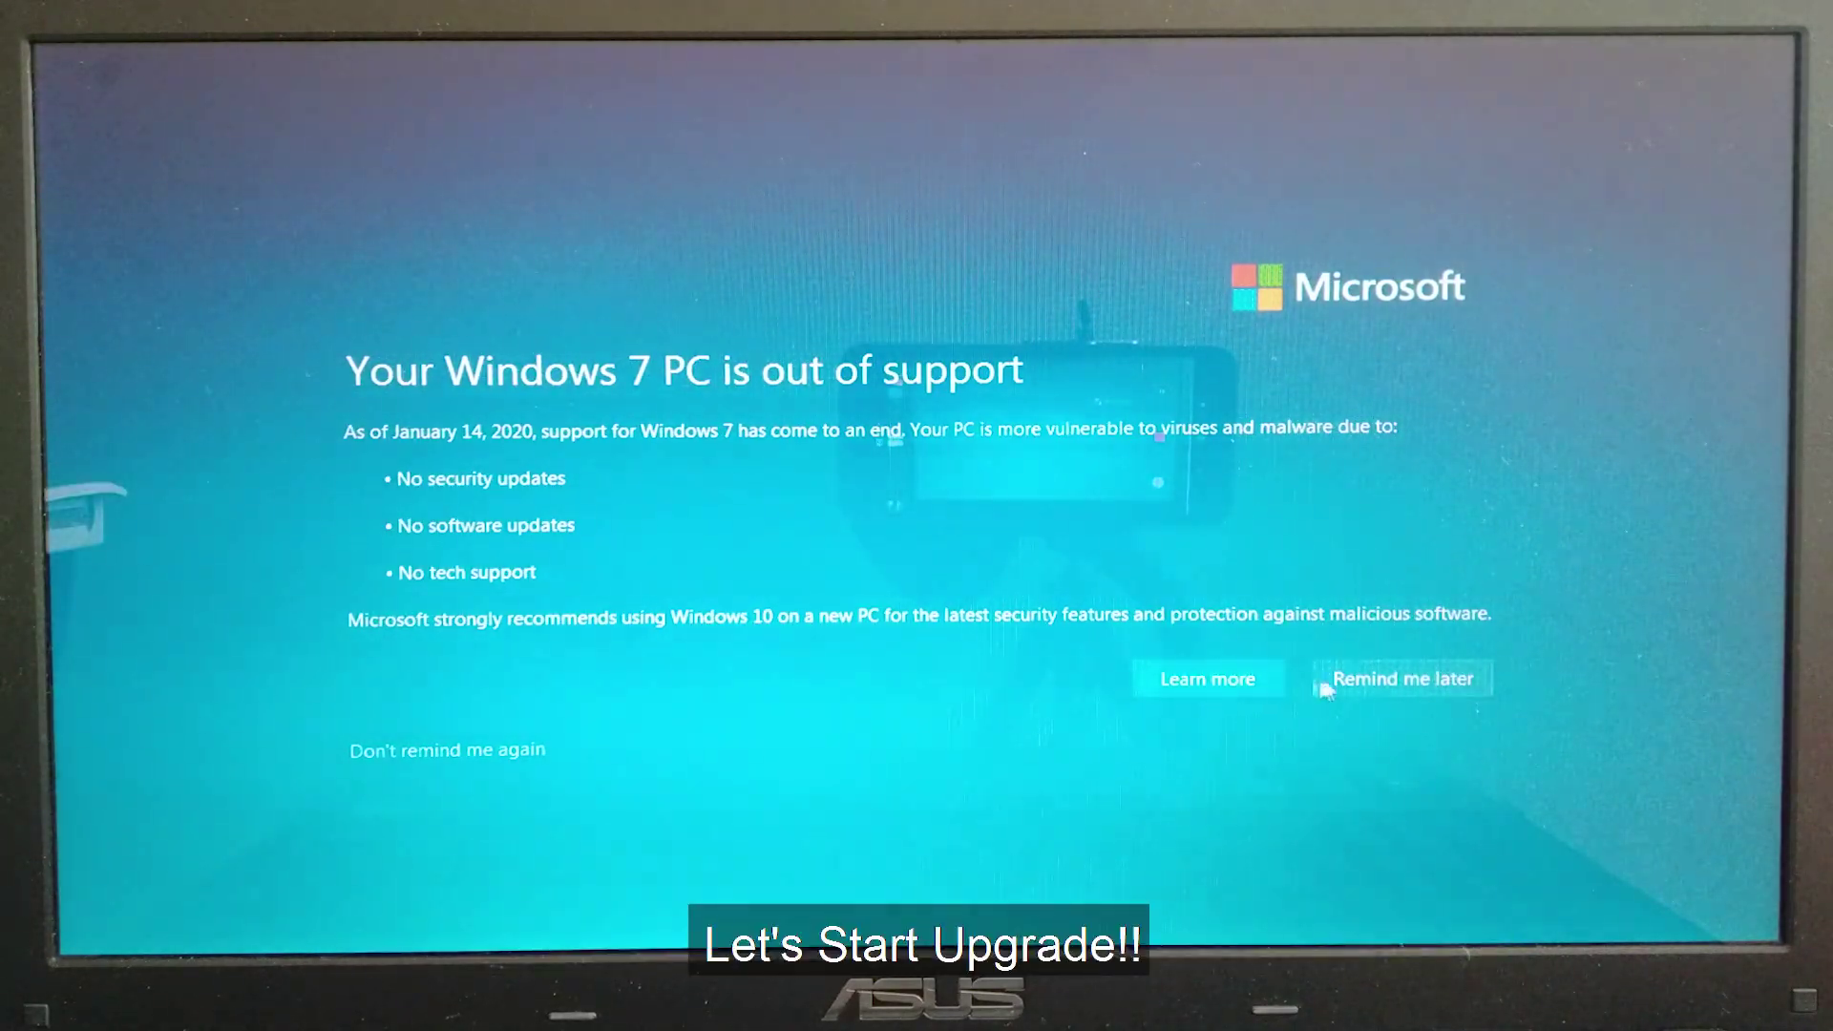
# Postpone the Windows 7 end-of-support reminder and open the "windows 10 upgrade" text file on the desktop
pyautogui.click(1422, 686)
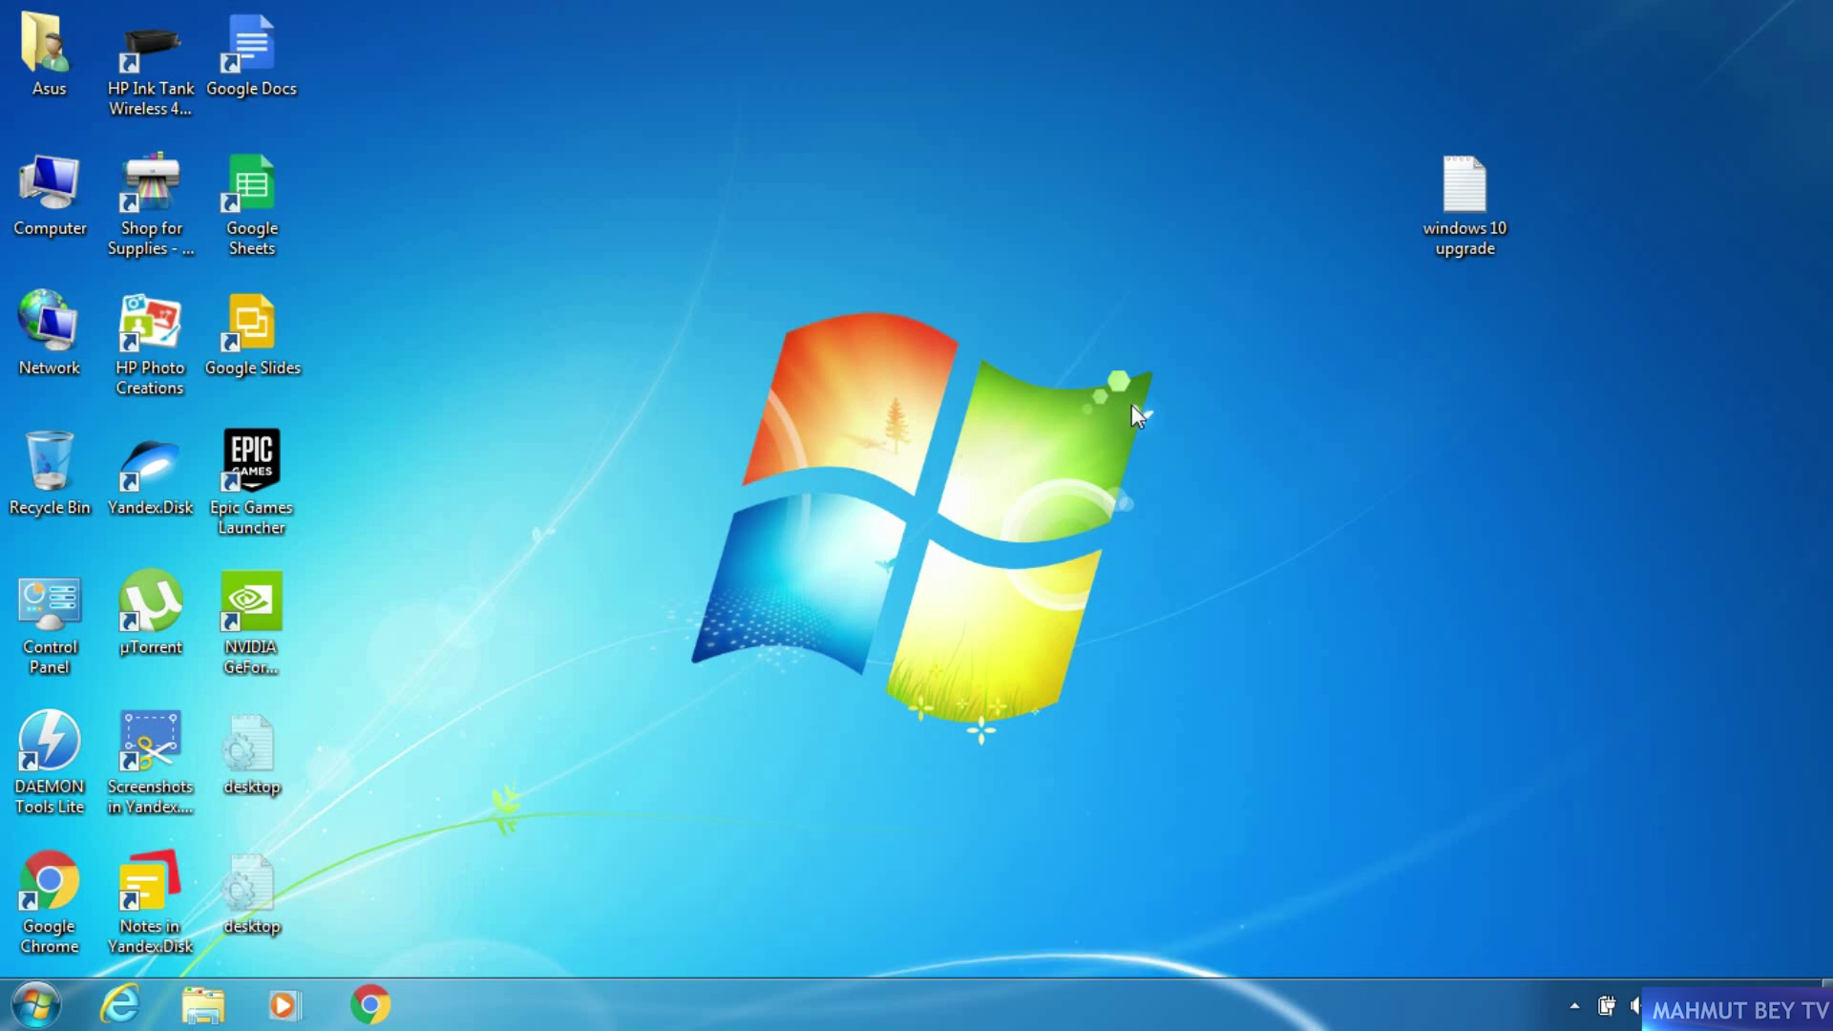
pyautogui.doubleClick(1466, 242)
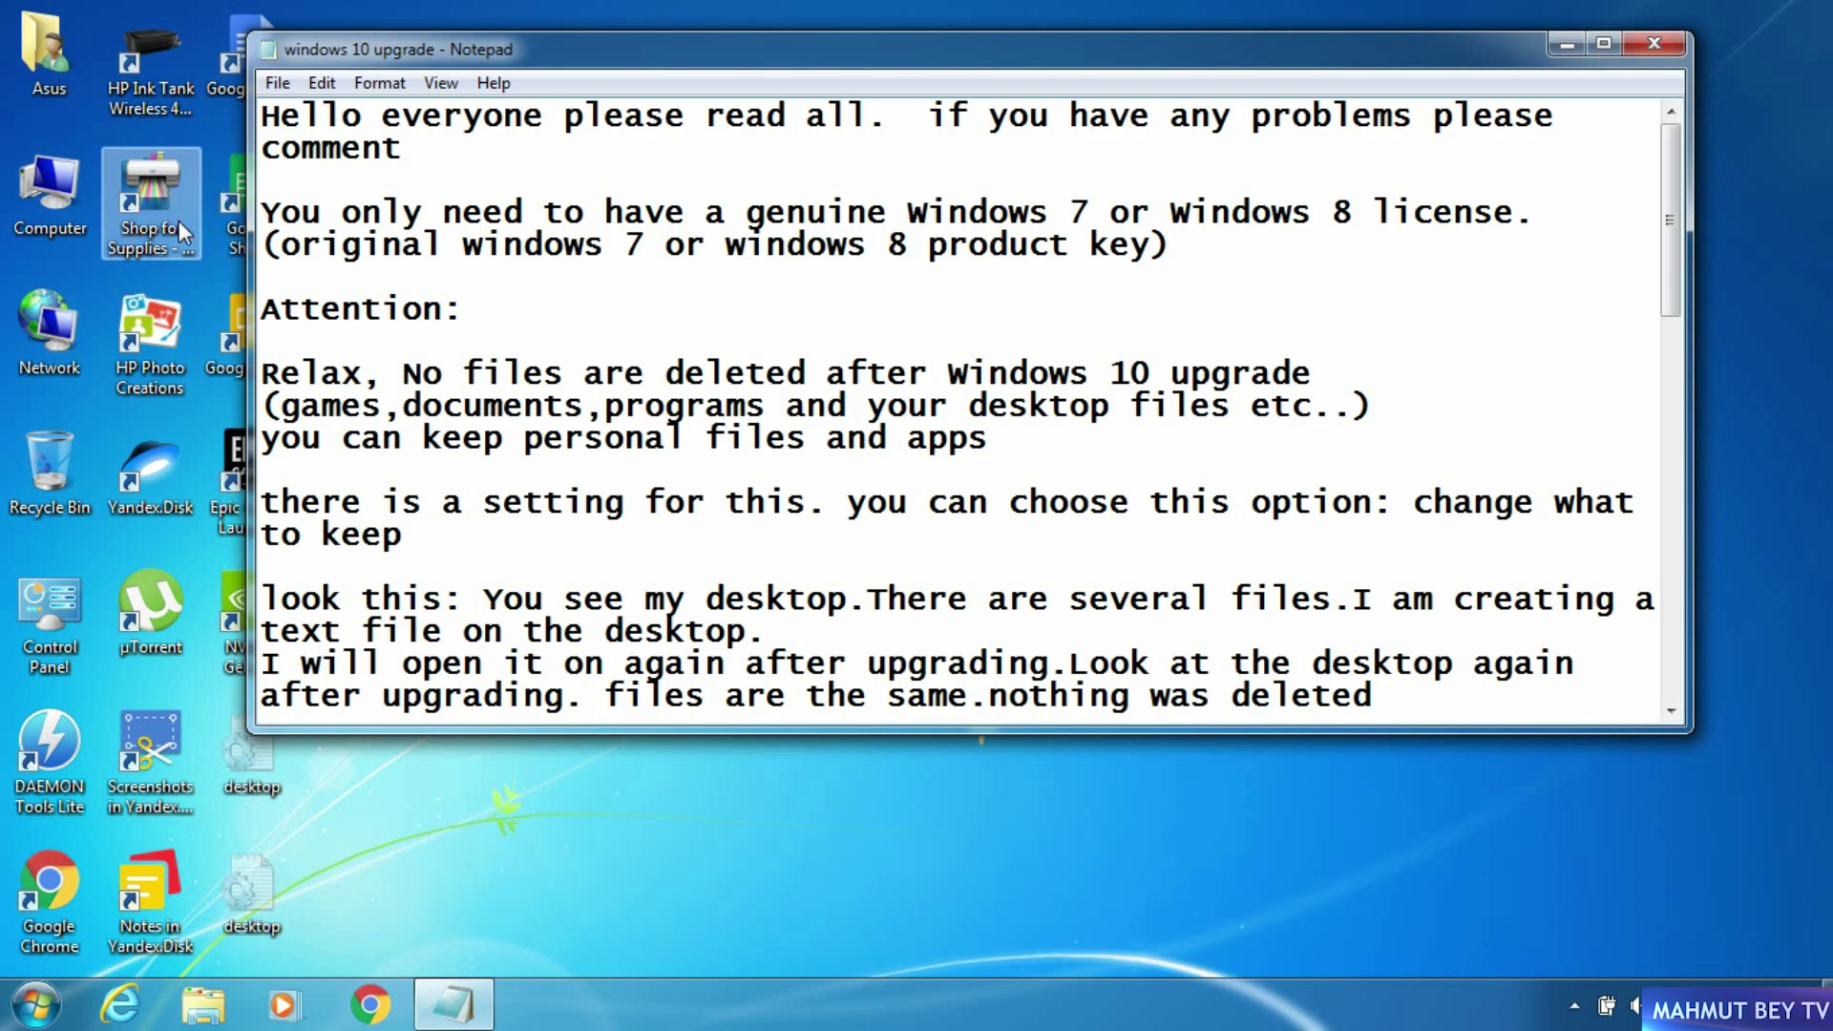
# Check the Windows edition and activation status in the computer's system properties
pyautogui.rightClick(62, 202)
pyautogui.click(141, 455)
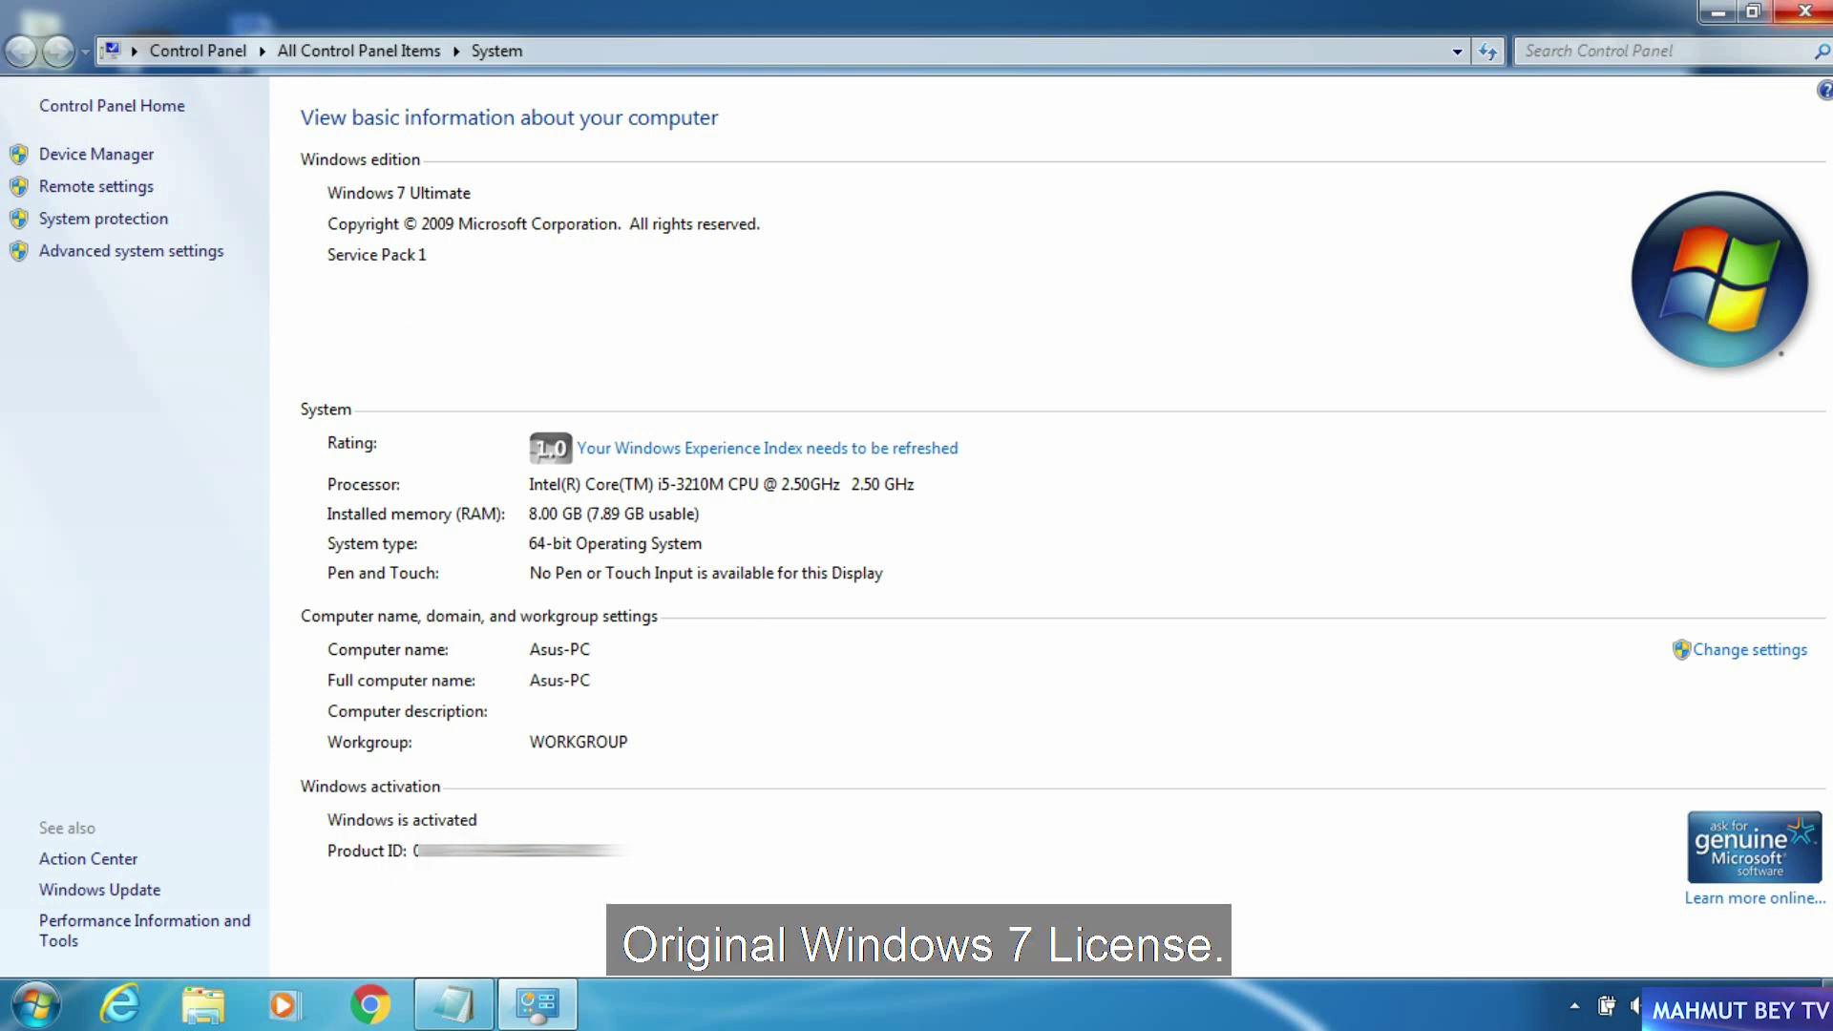
pyautogui.click(1805, 10)
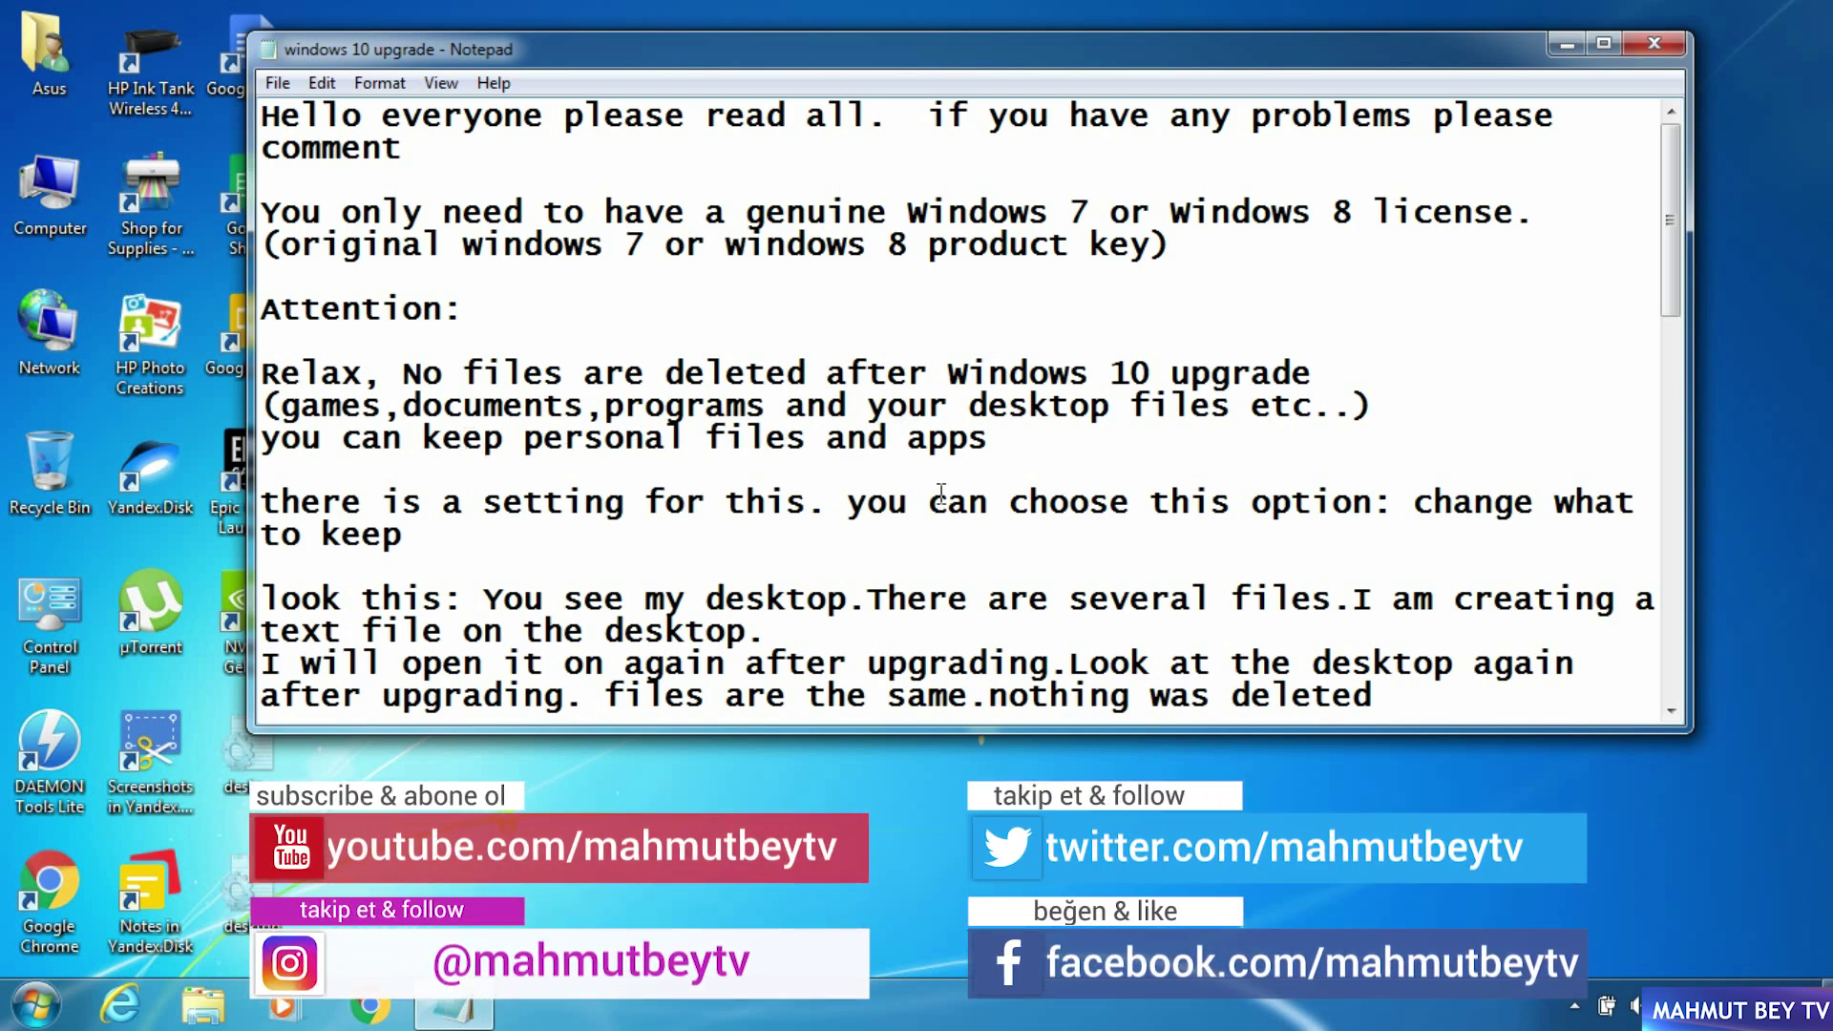
# Set the upgrade notes aside, create a new text document on the desktop and open it
pyautogui.scroll(-1, 650, 518)
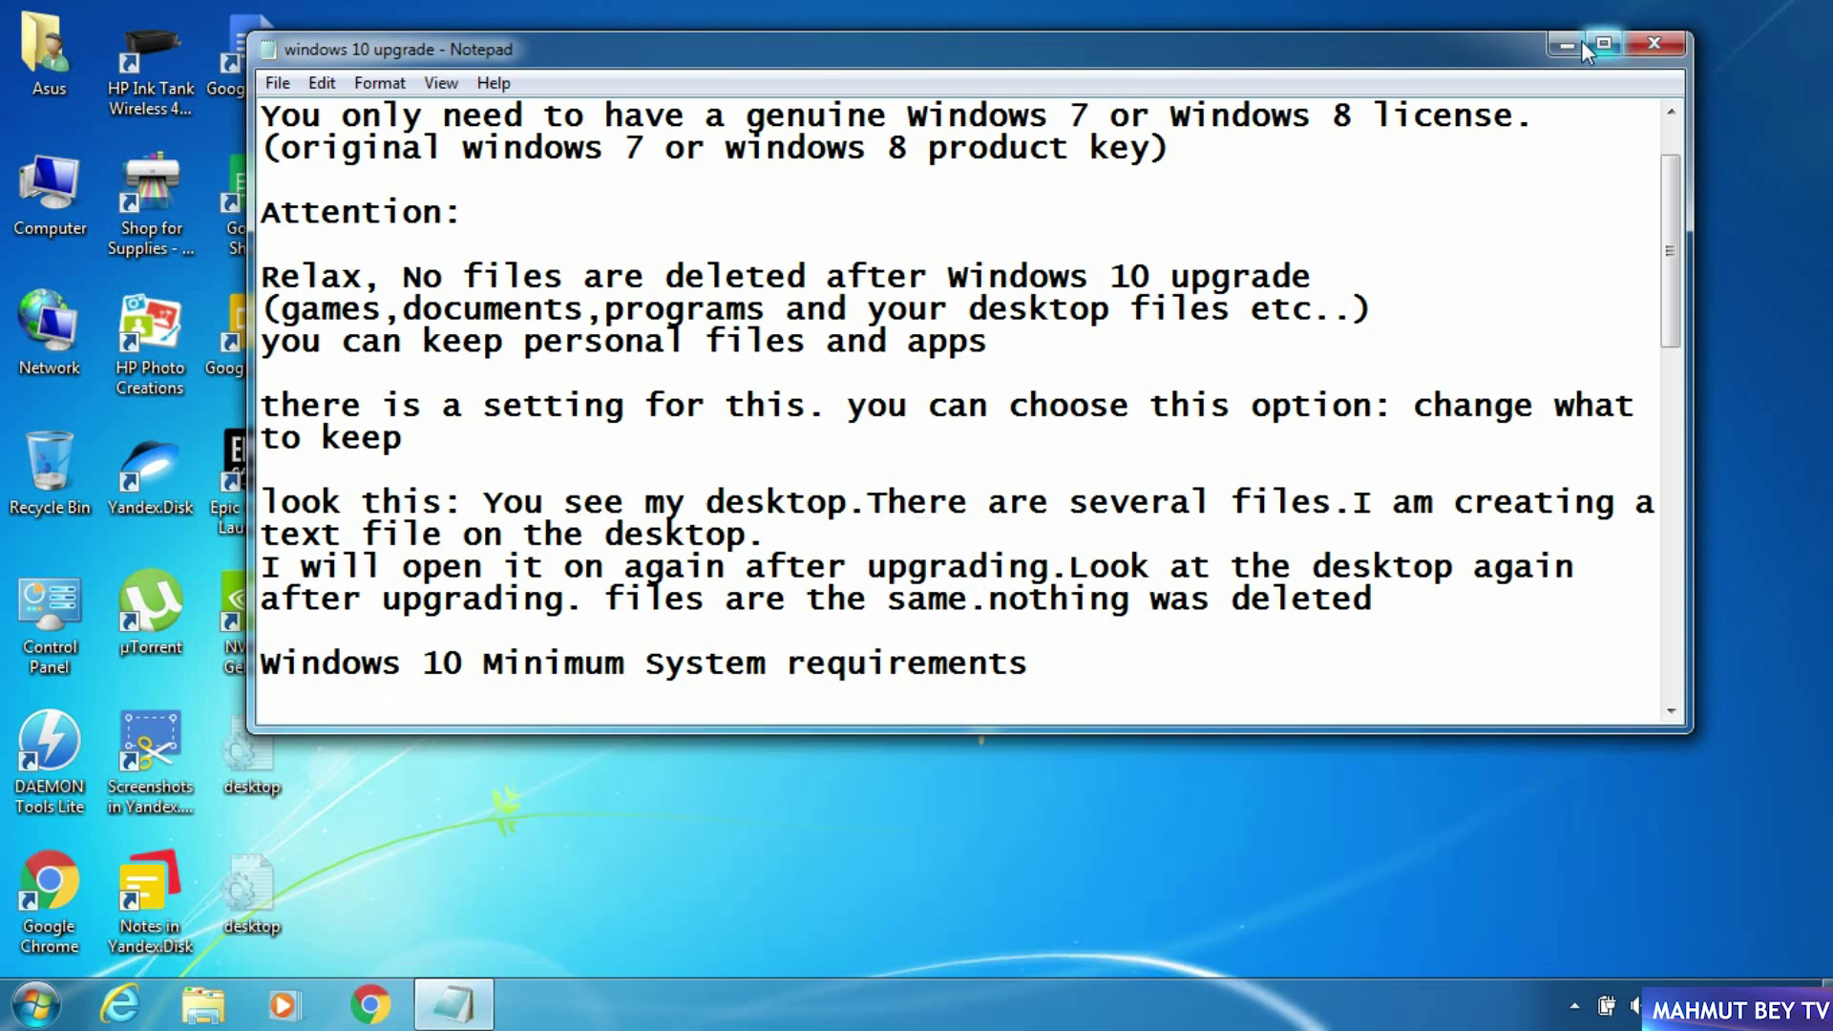
pyautogui.click(1567, 44)
pyautogui.rightClick(1271, 212)
pyautogui.click(1482, 470)
pyautogui.click(1575, 627)
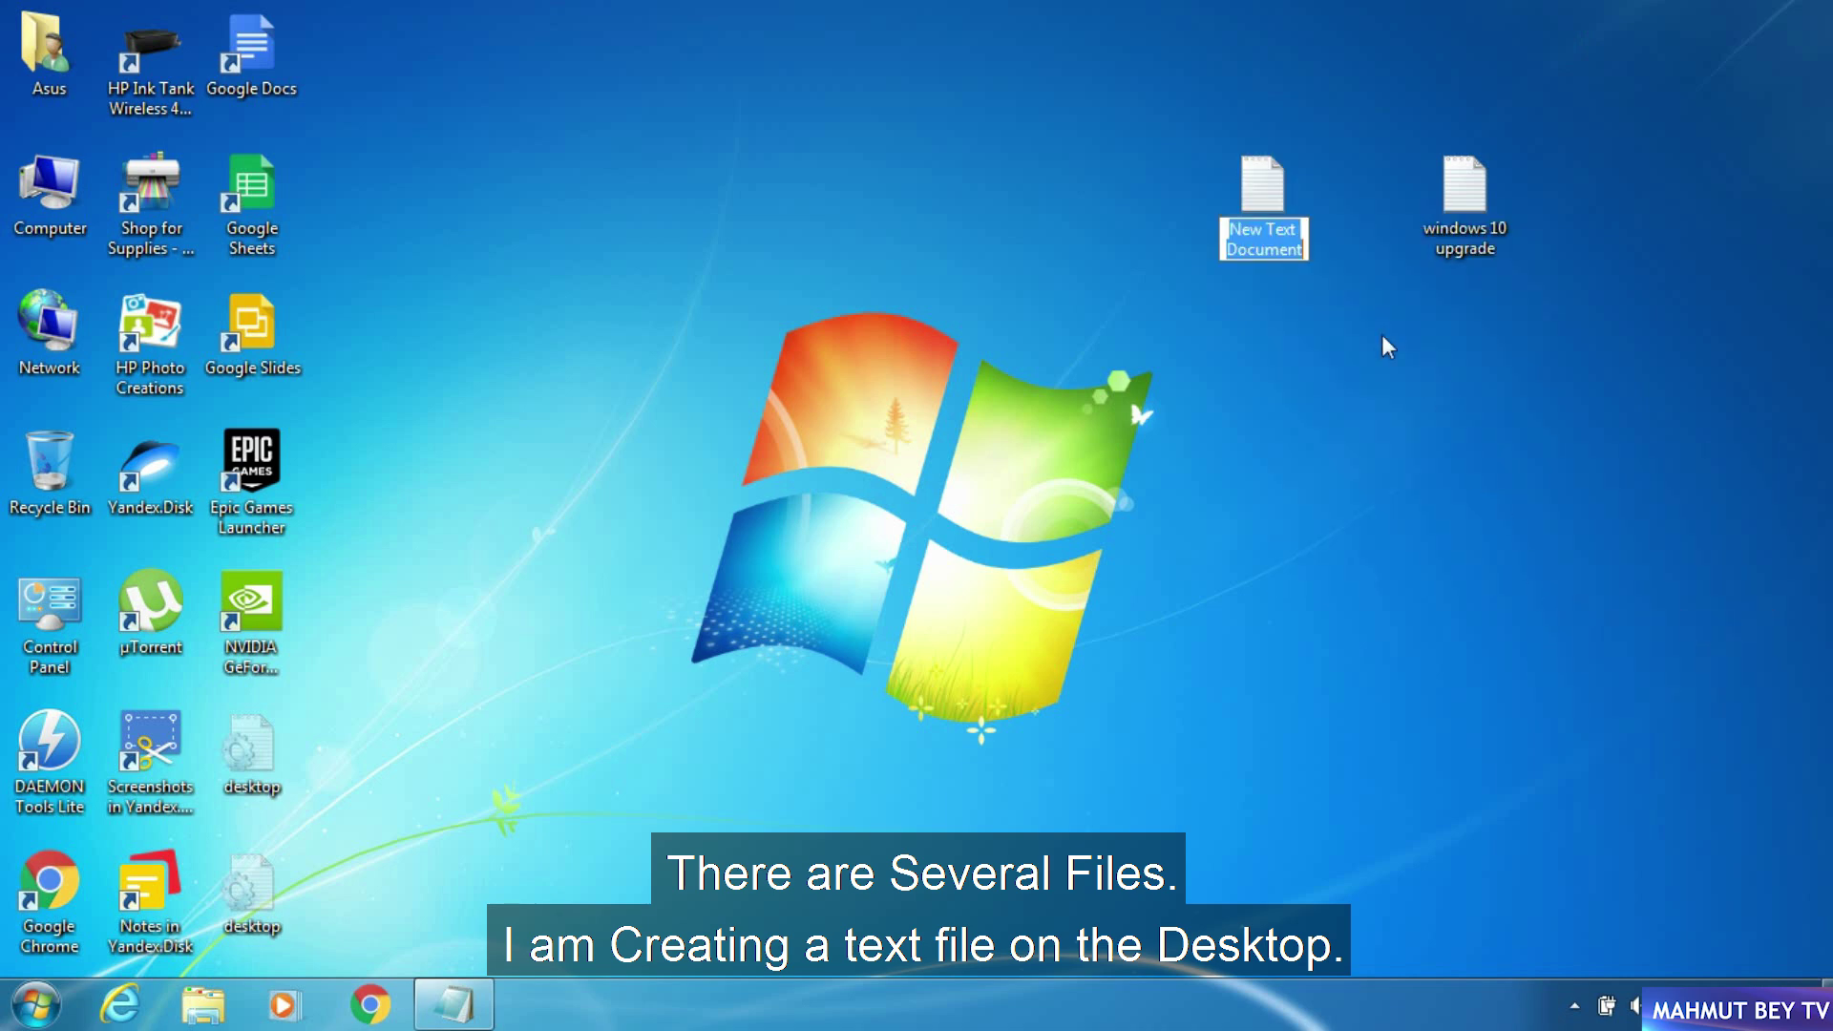
pyautogui.click(1291, 193)
pyautogui.doubleClick(1291, 194)
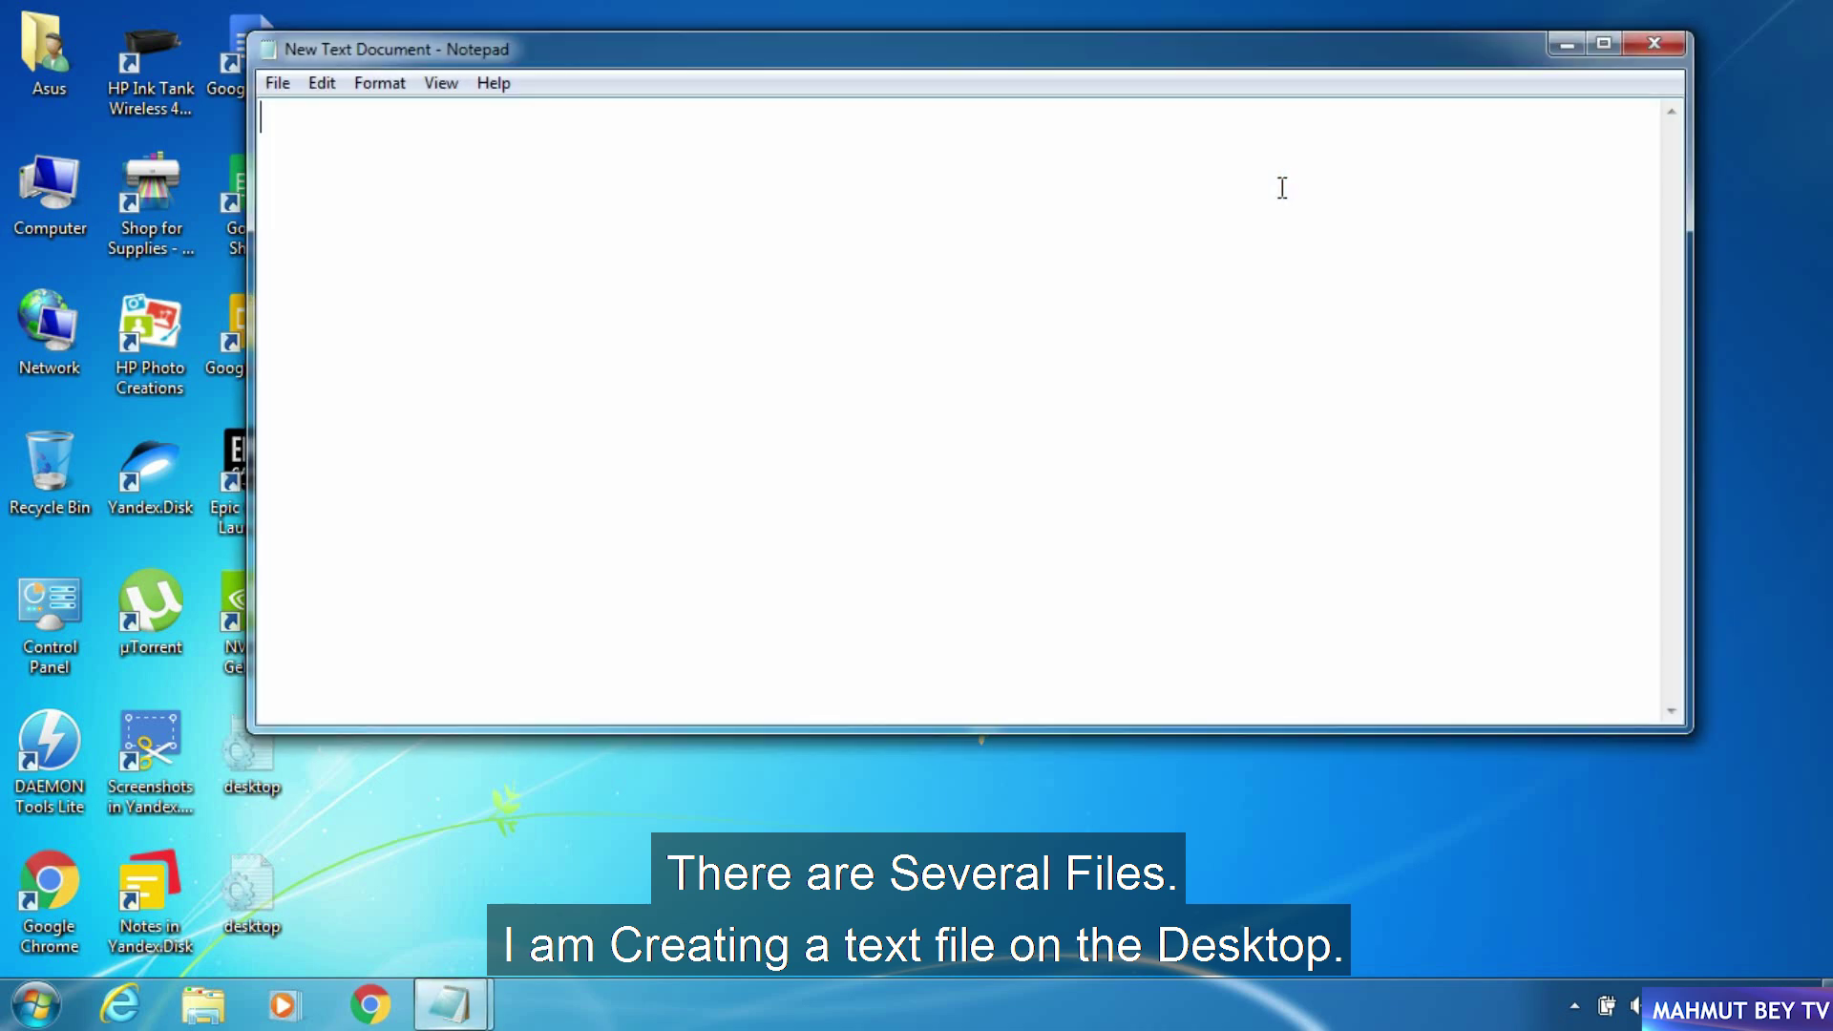
# Write "hello everyone welcome my channel" in the new text document, then close it with the changes saved
pyautogui.write('hello everyoner')
pyautogui.press('BackSpace')
pyautogui.write('welcome my ch')
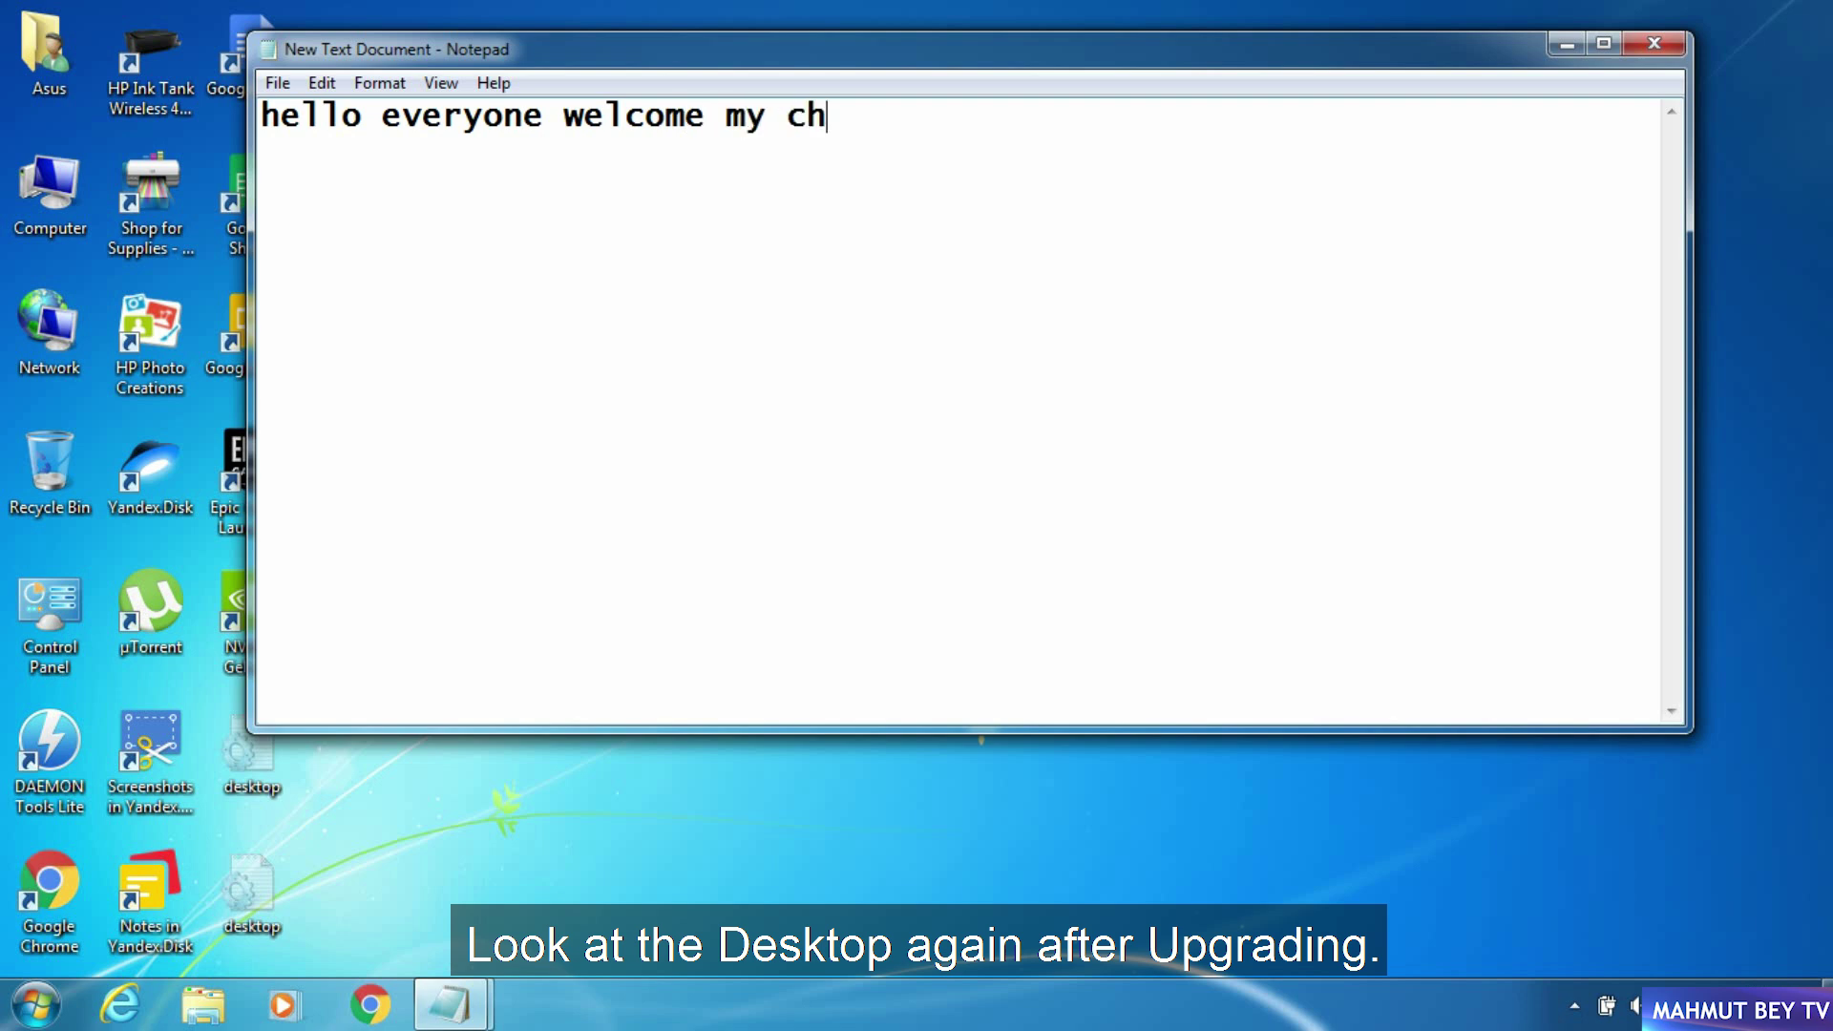
pyautogui.write('annel')
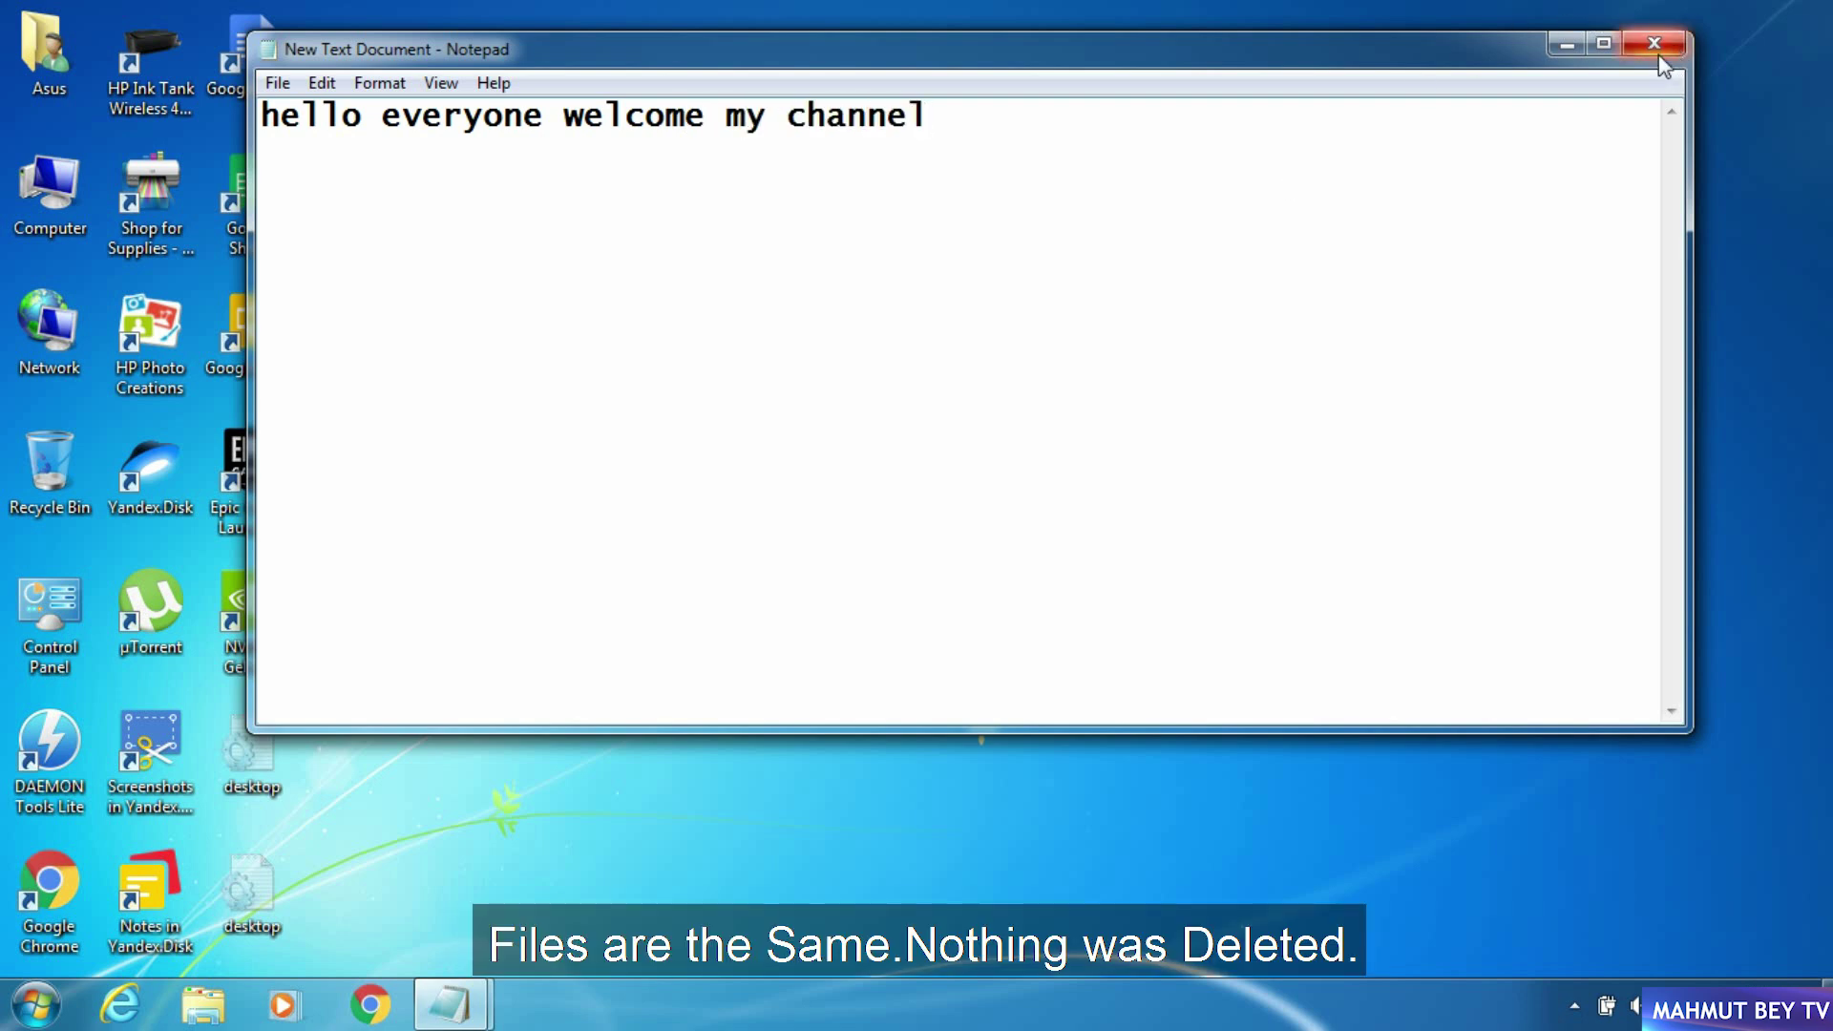
pyautogui.click(1658, 49)
pyautogui.click(976, 527)
pyautogui.click(1265, 210)
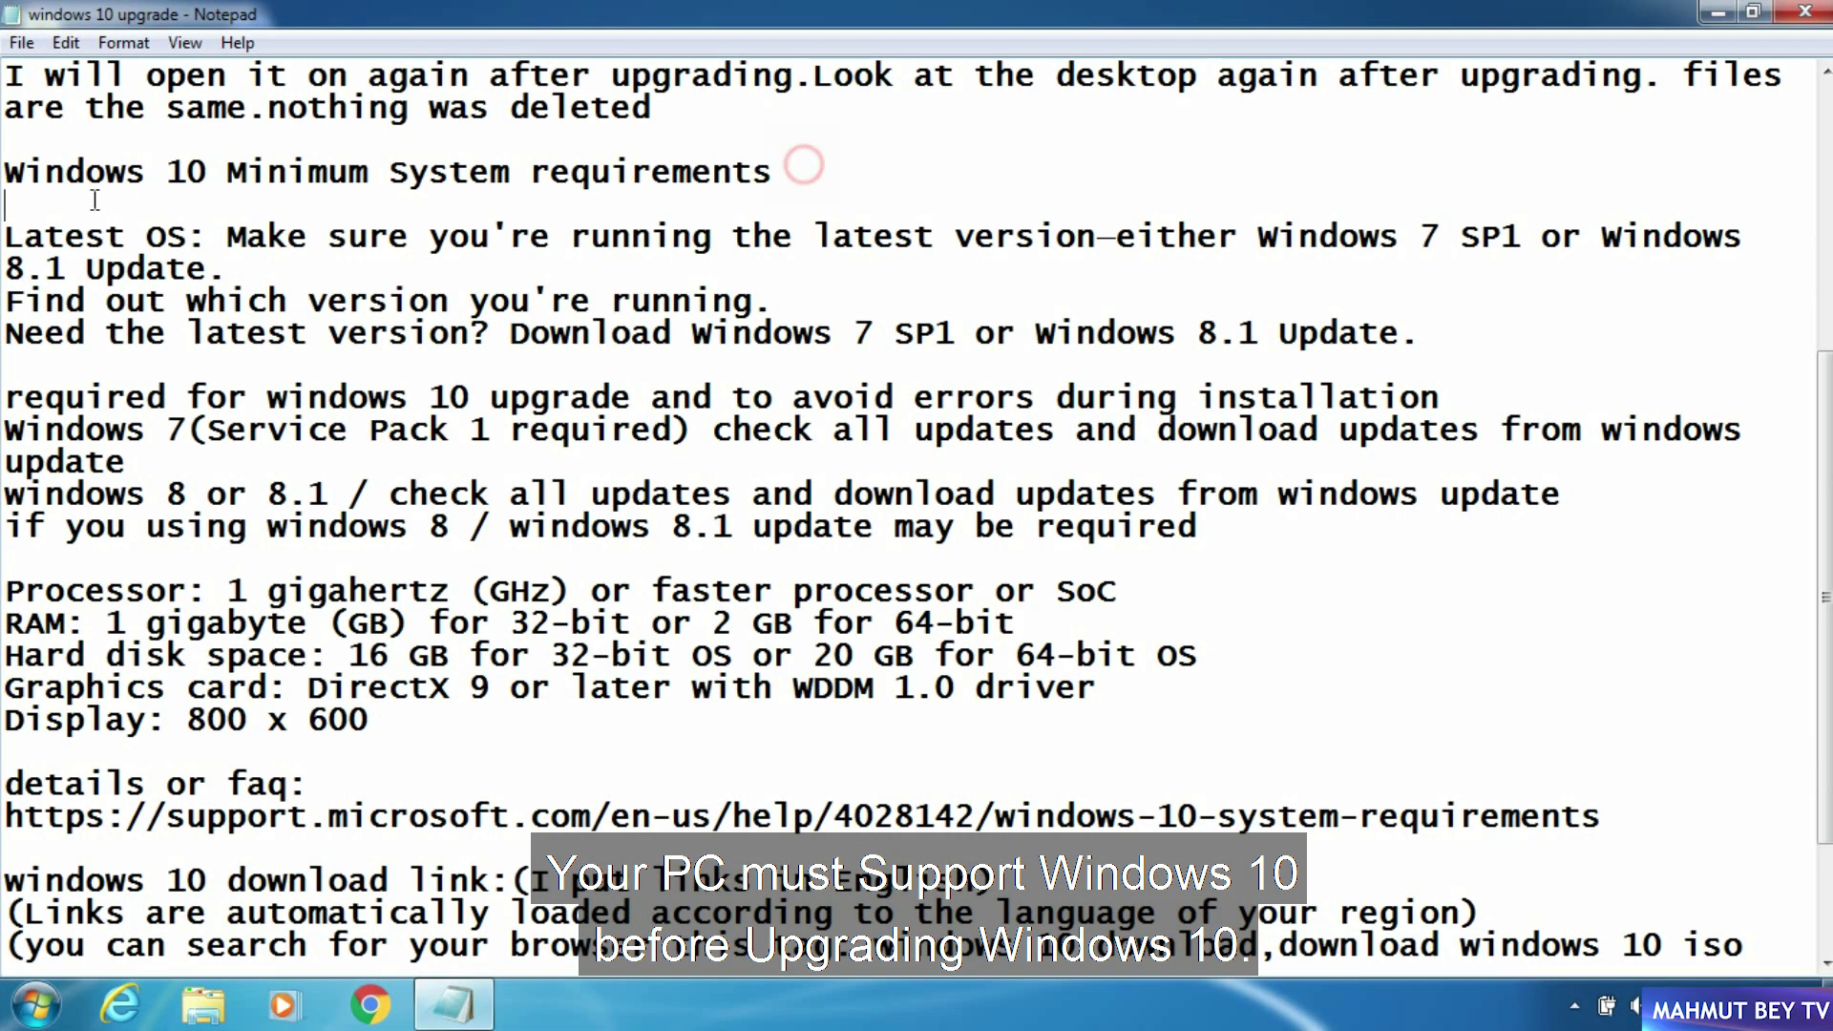
# Review the Windows 10 minimum system requirements and update advice in the upgrade notes
pyautogui.moveTo(775, 174); pyautogui.dragTo(5, 177)
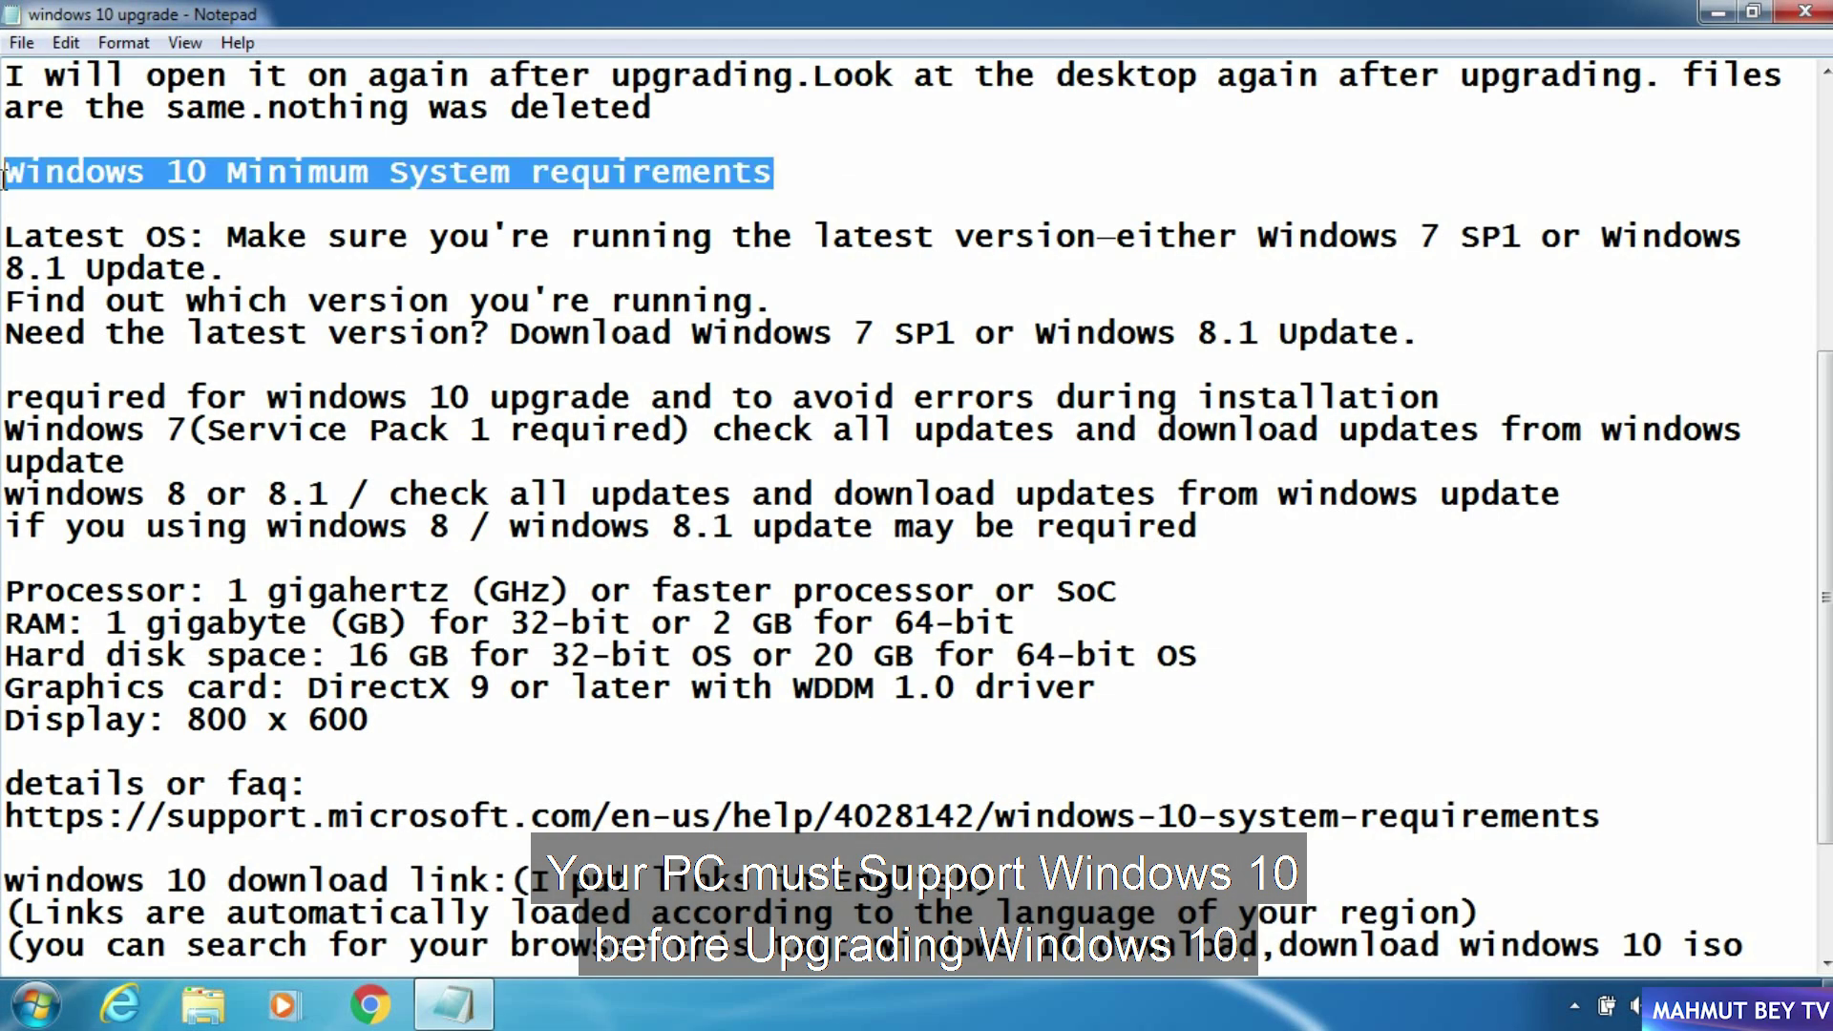
pyautogui.click(867, 157)
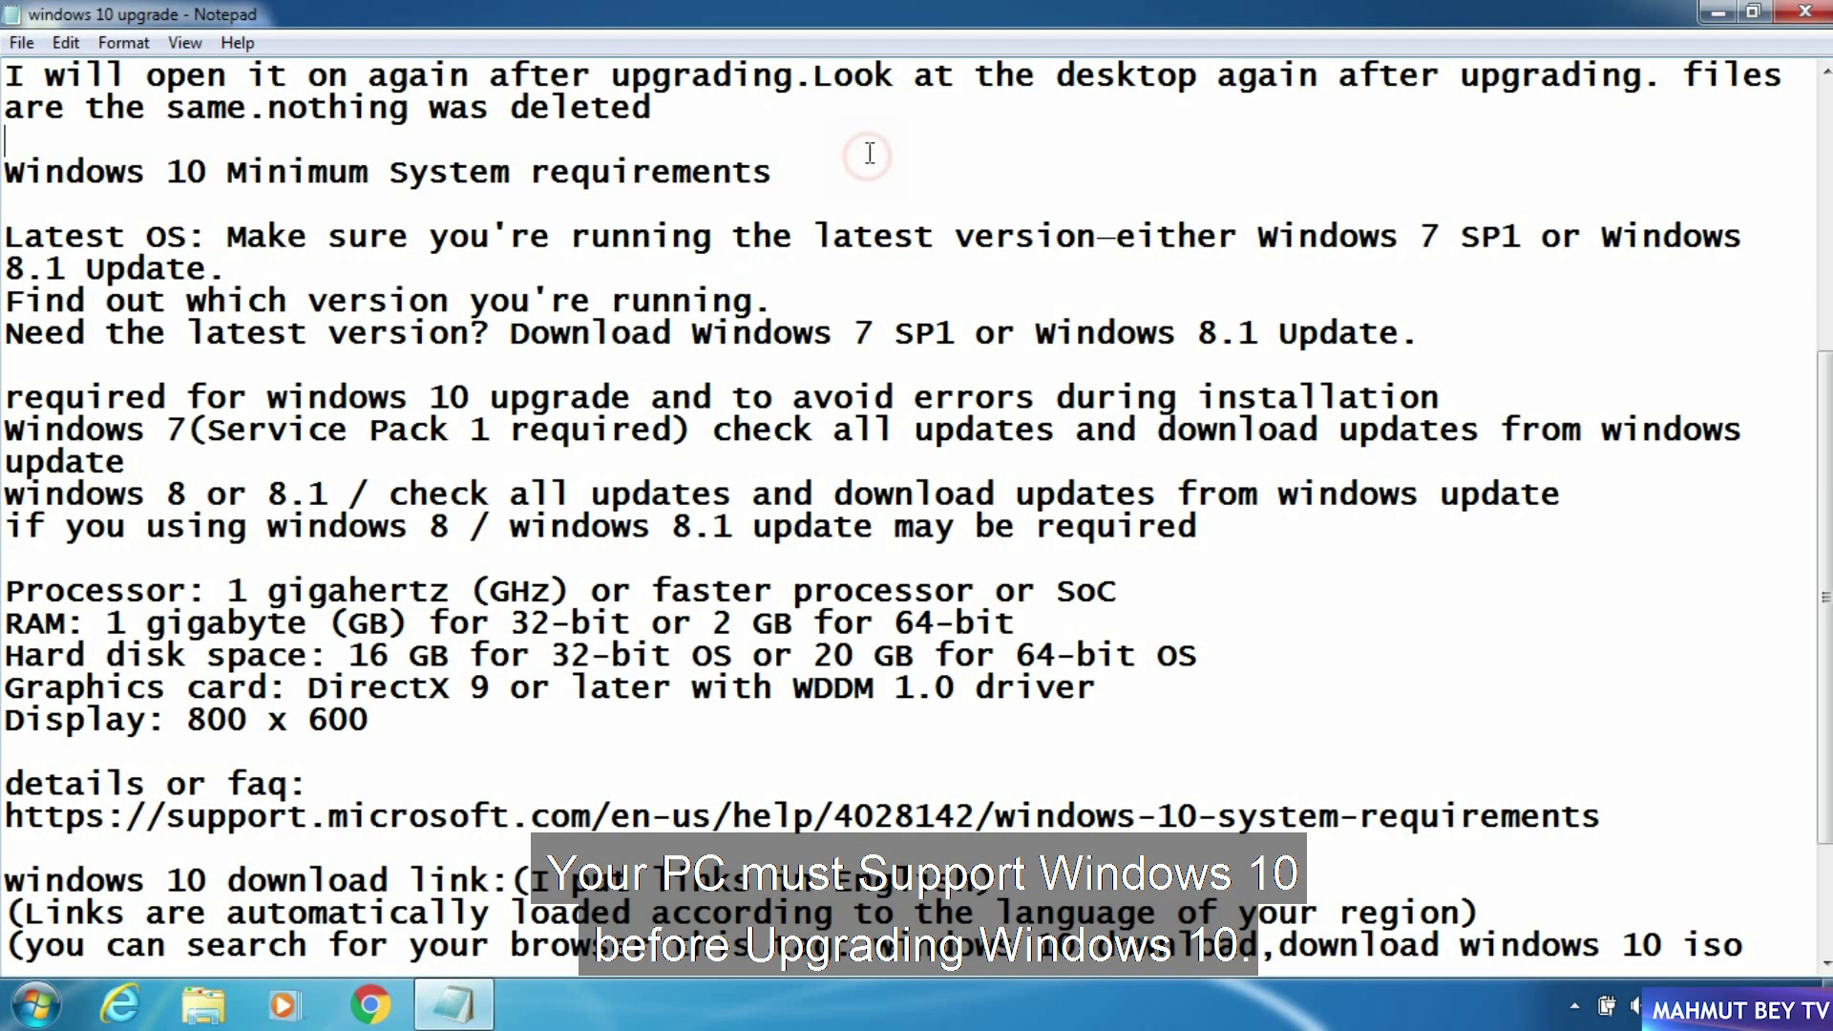
pyautogui.scroll(-1, 870, 155)
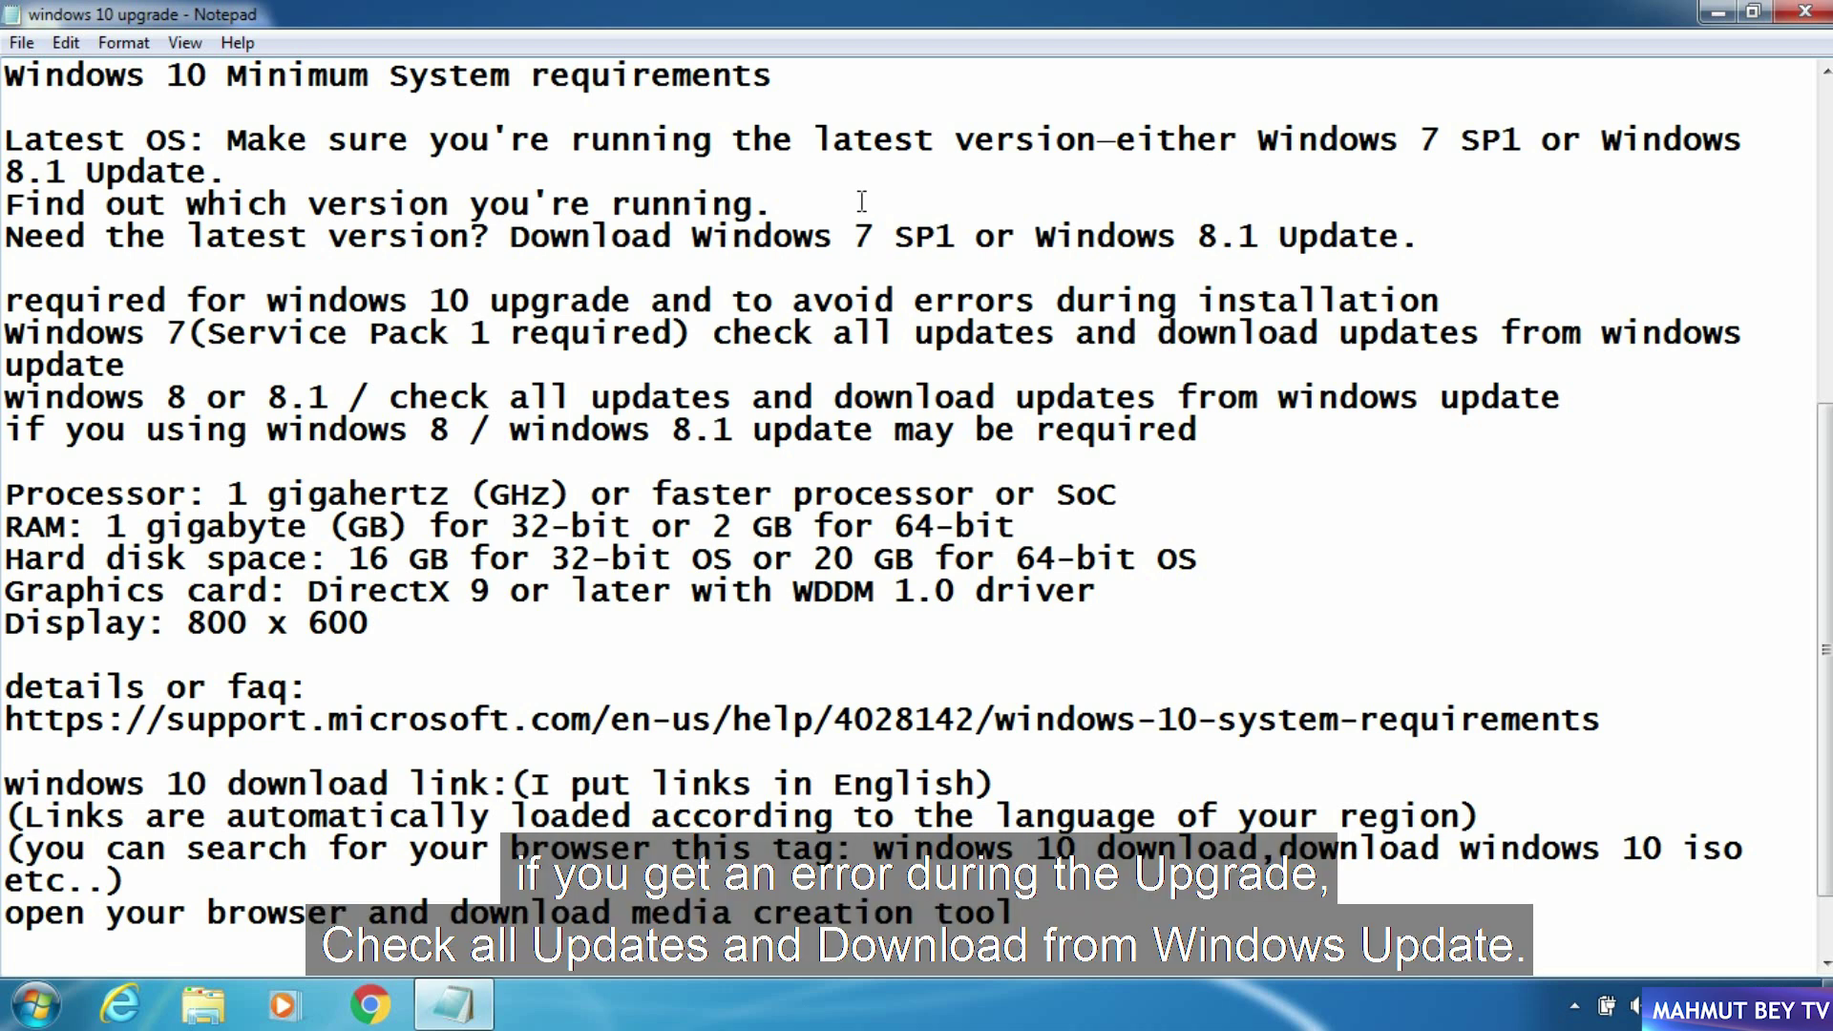
pyautogui.scroll(-1, 859, 201)
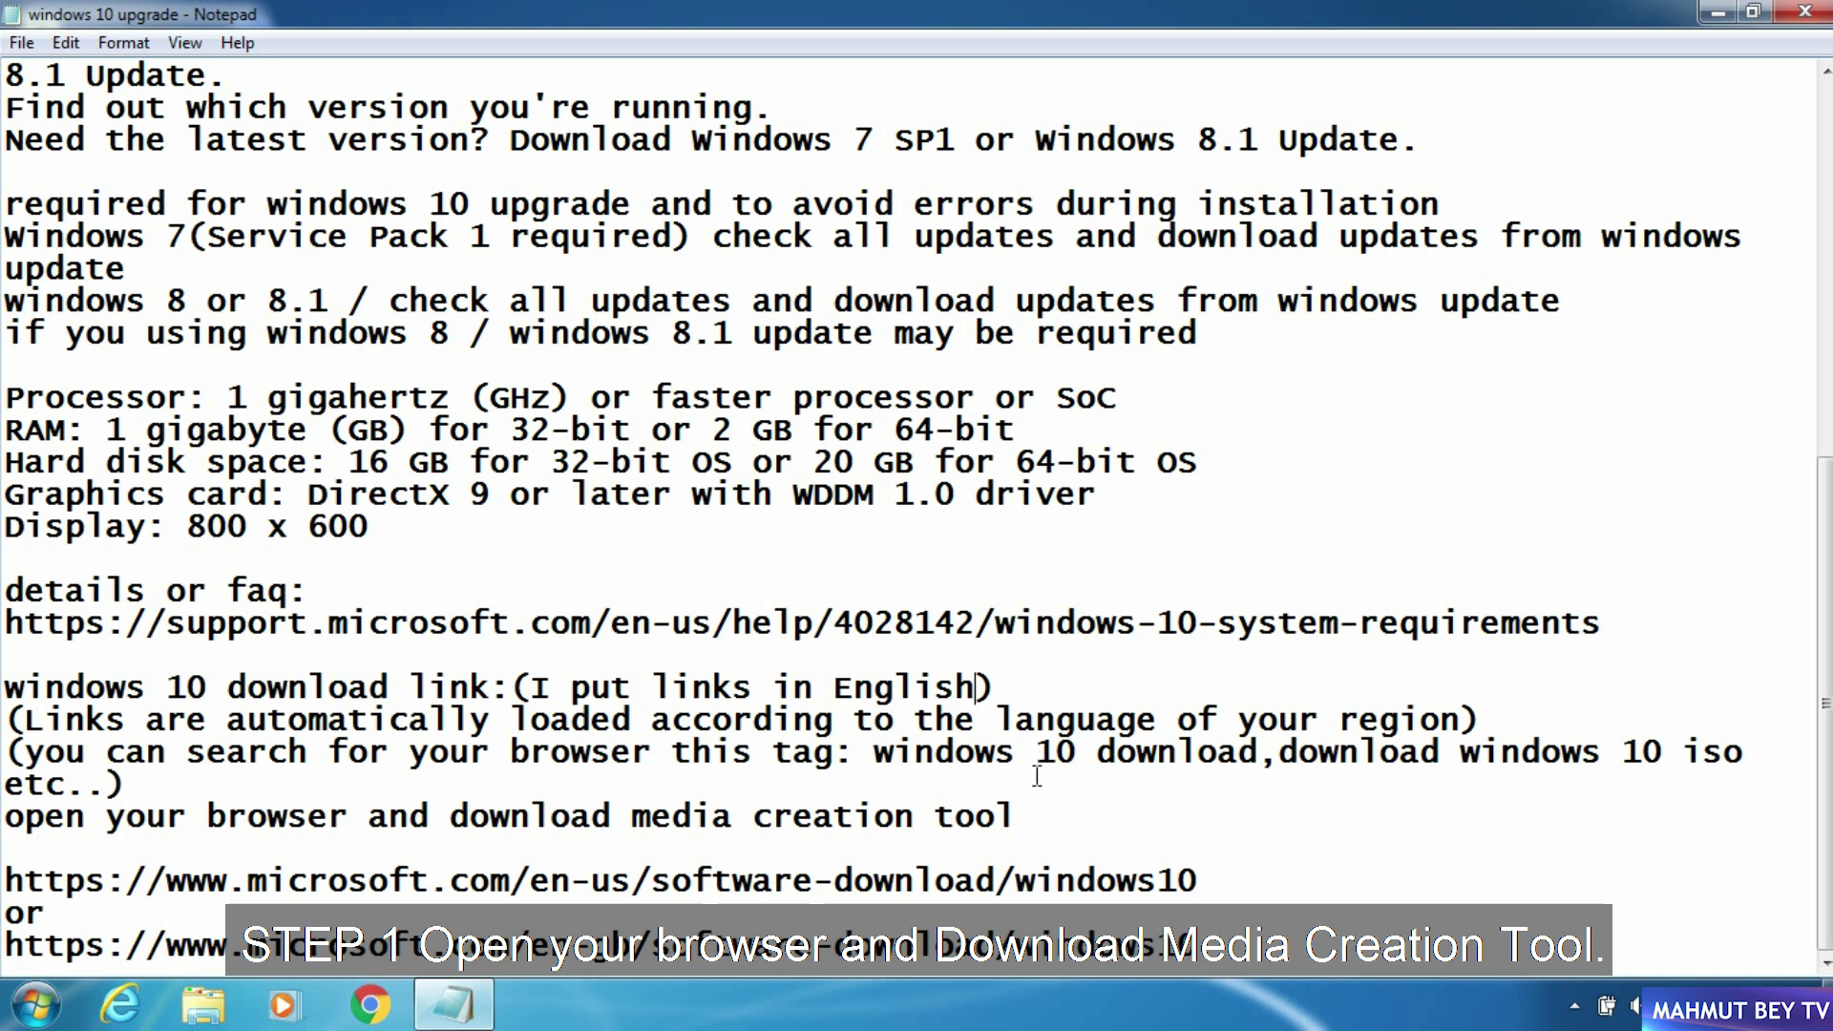
# Copy the en-gb Windows 10 download link from the upgrade notes and open it in Google Chrome
pyautogui.moveTo(1205, 945); pyautogui.dragTo(8, 947)
pyautogui.rightClick(124, 947)
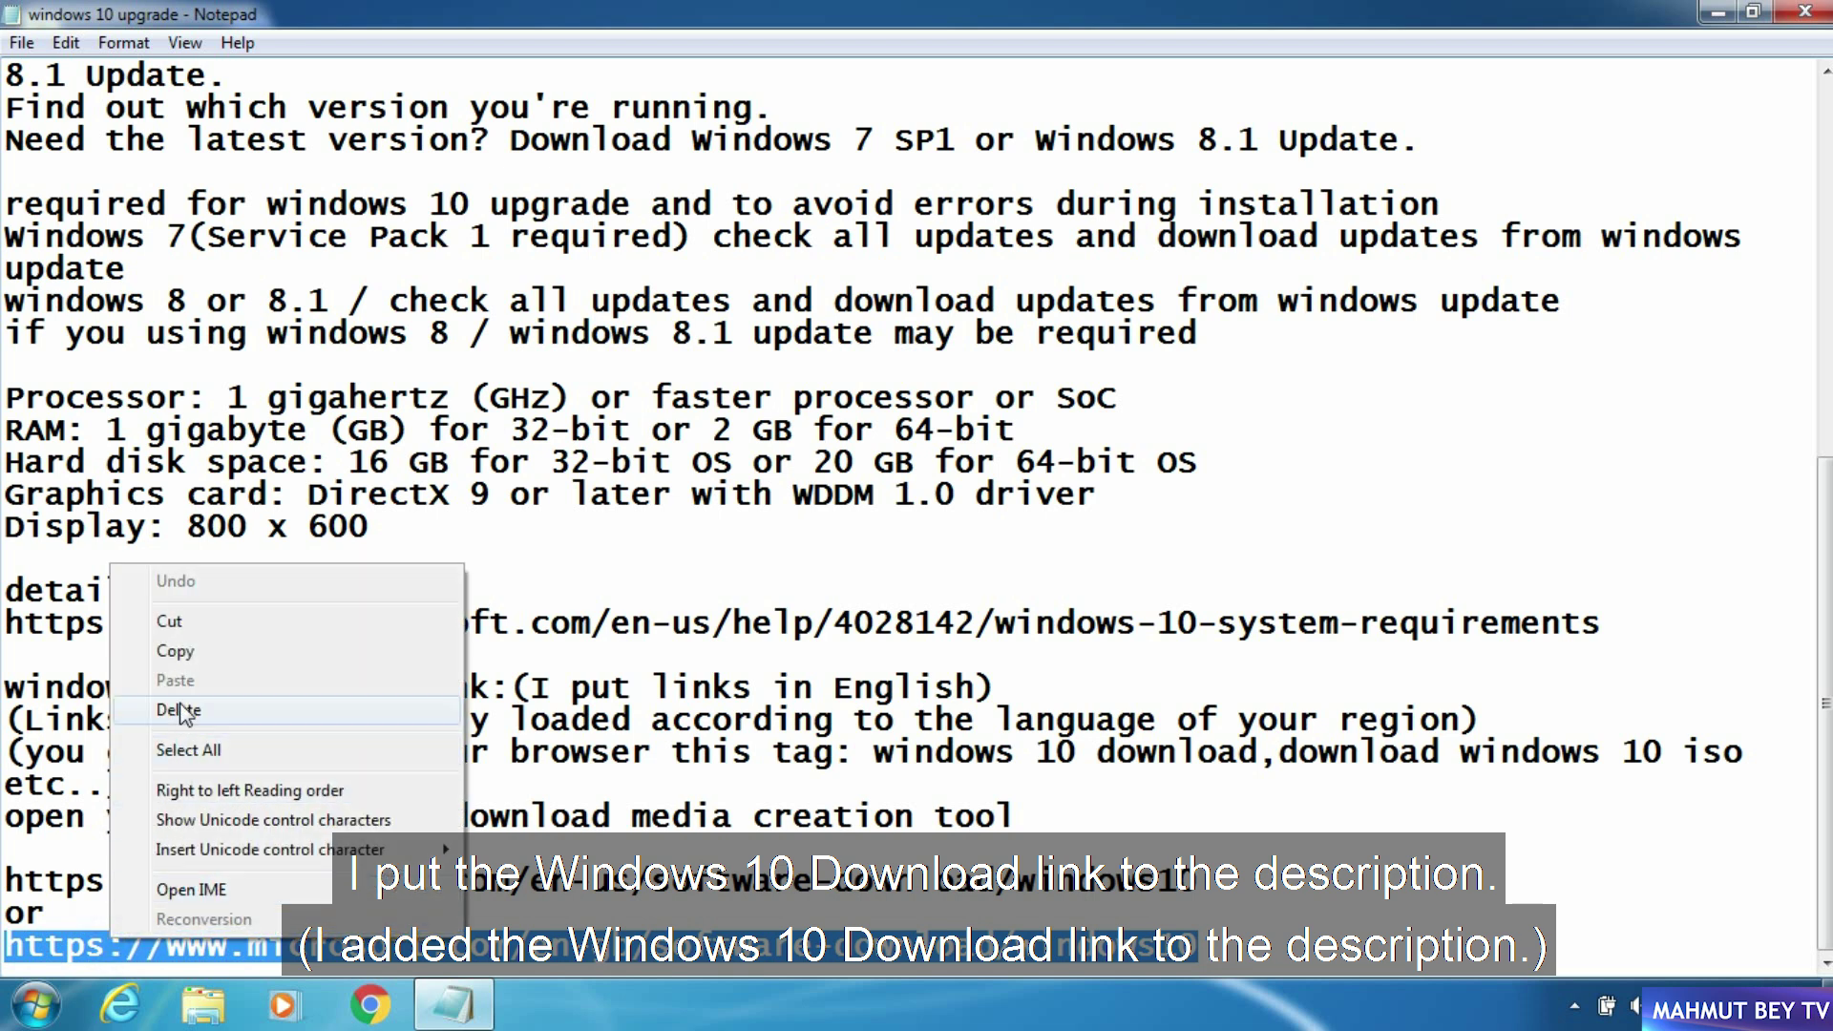
pyautogui.click(172, 651)
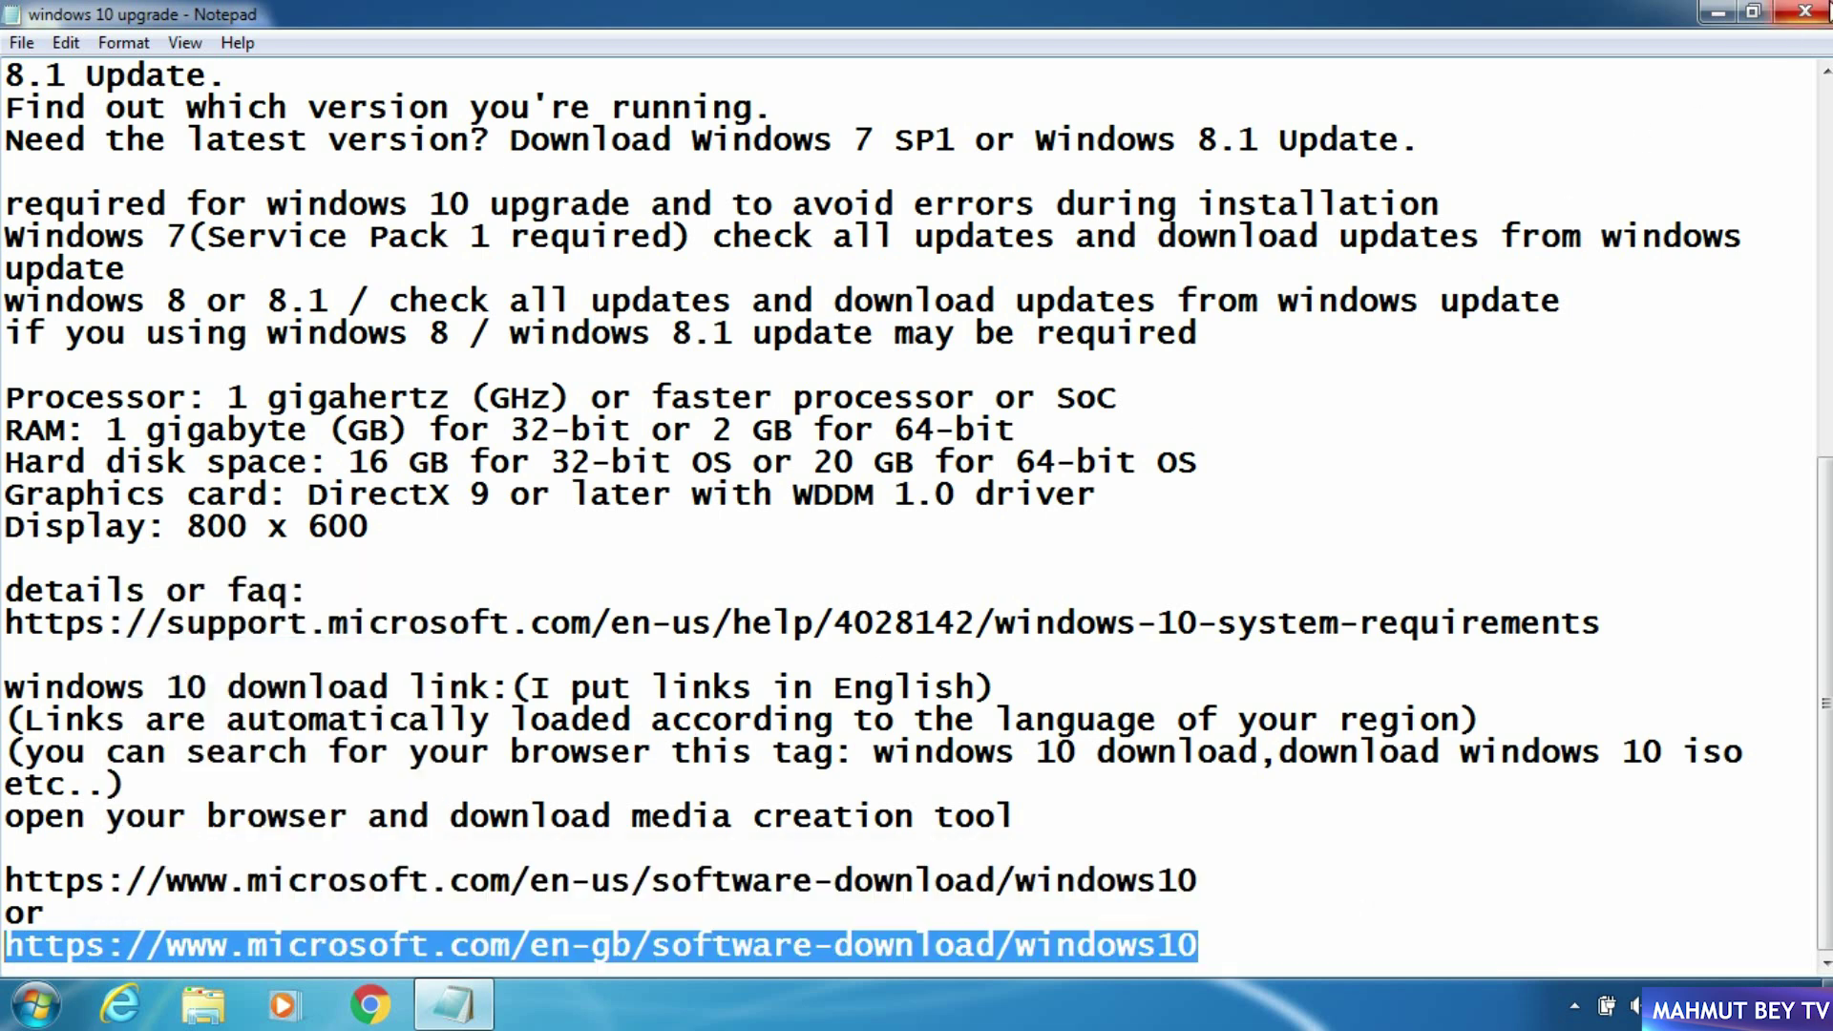
pyautogui.click(1718, 14)
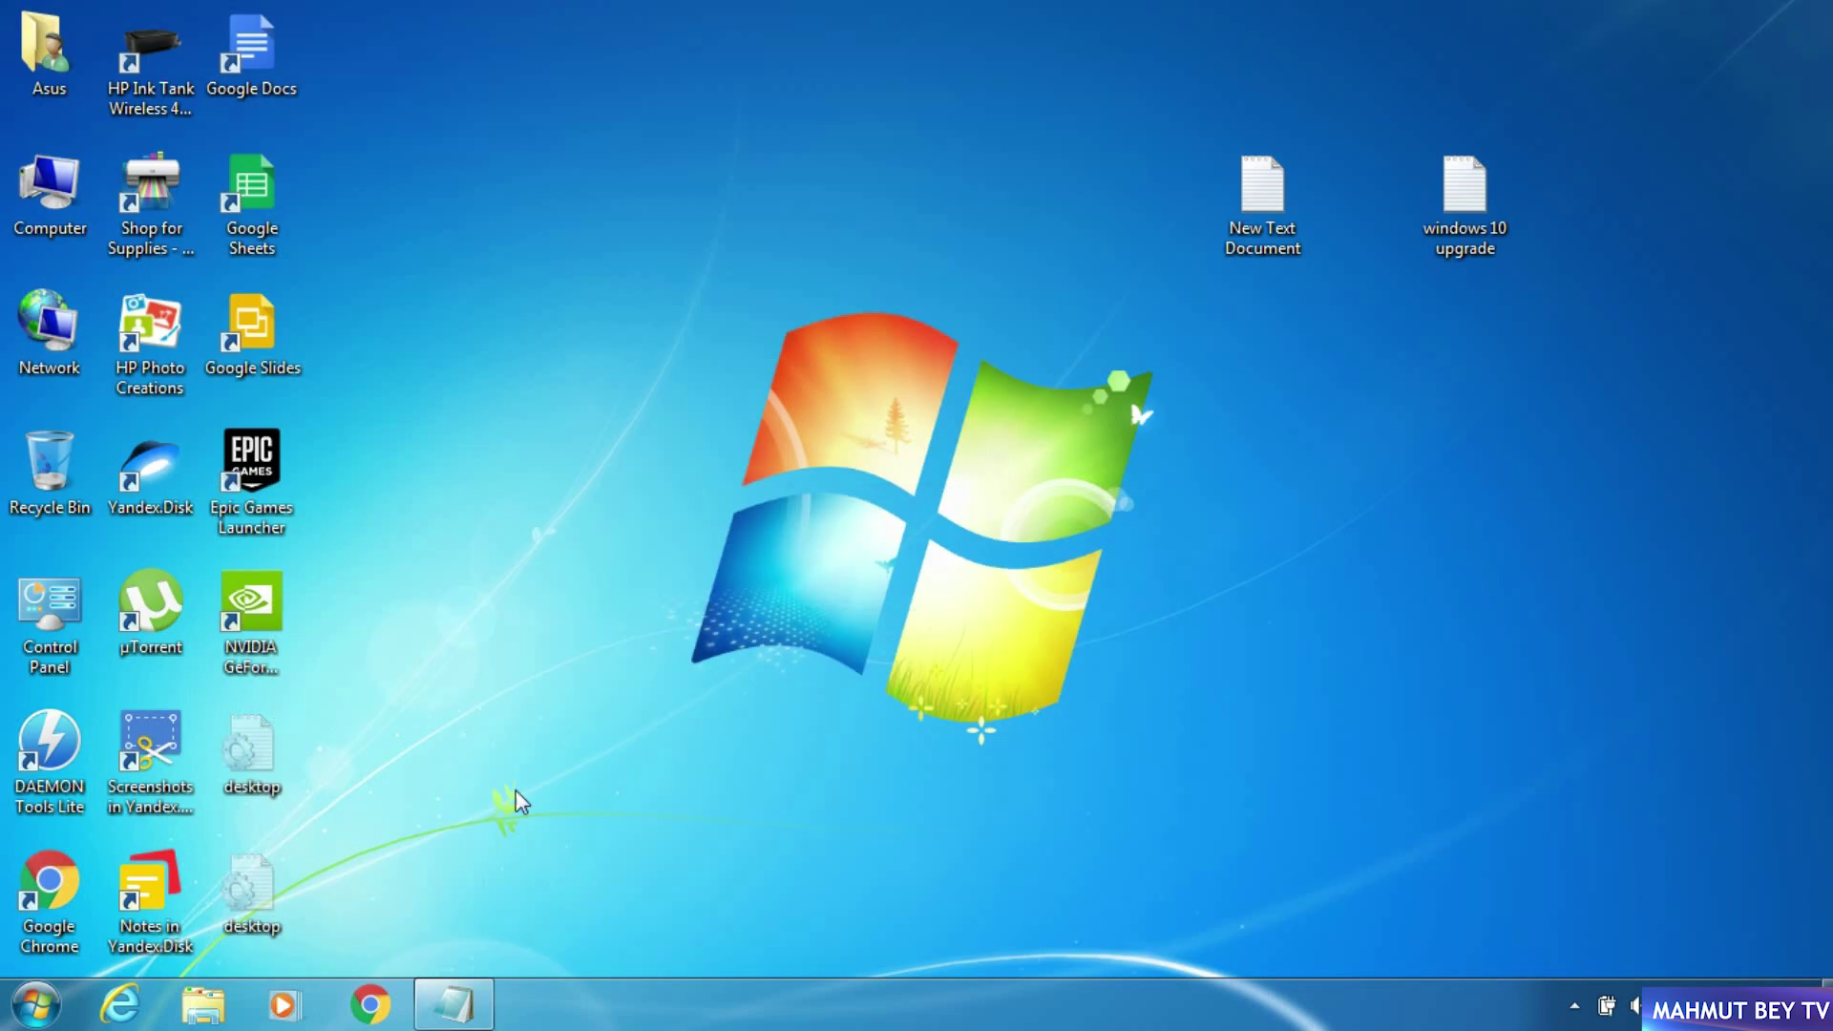
pyautogui.click(380, 1007)
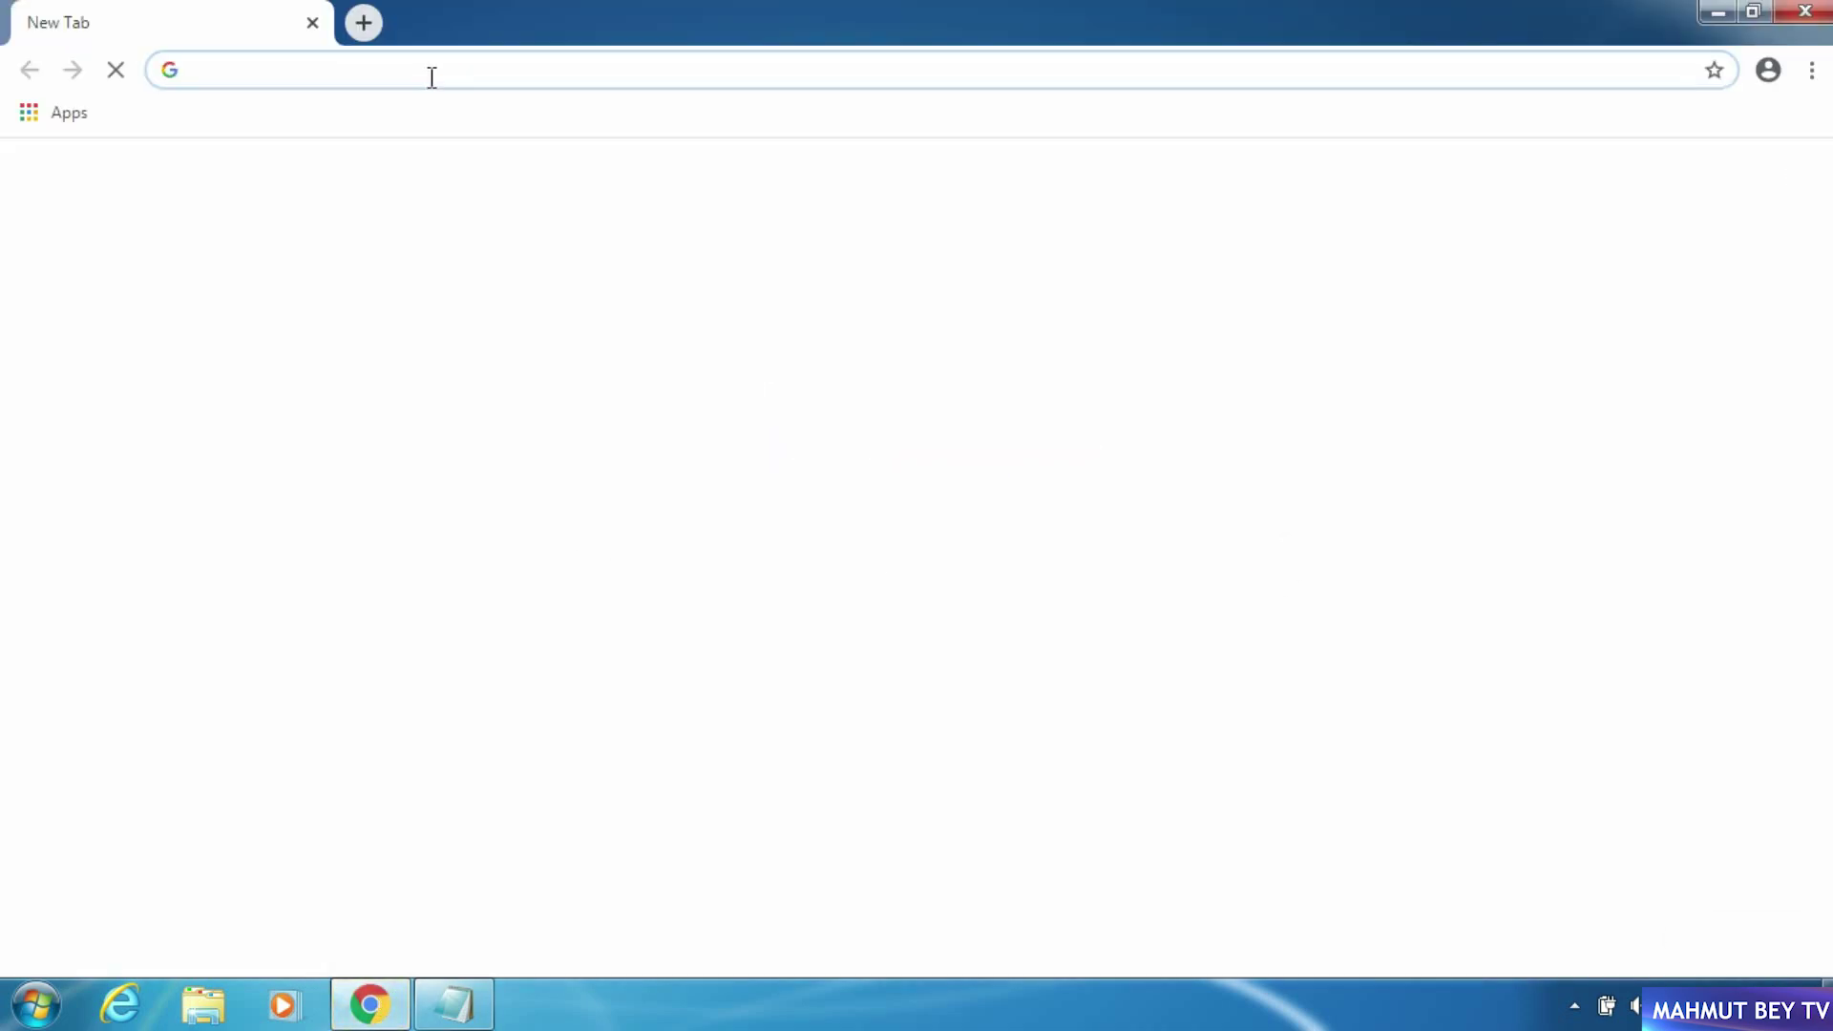
pyautogui.rightClick(430, 74)
pyautogui.click(544, 243)
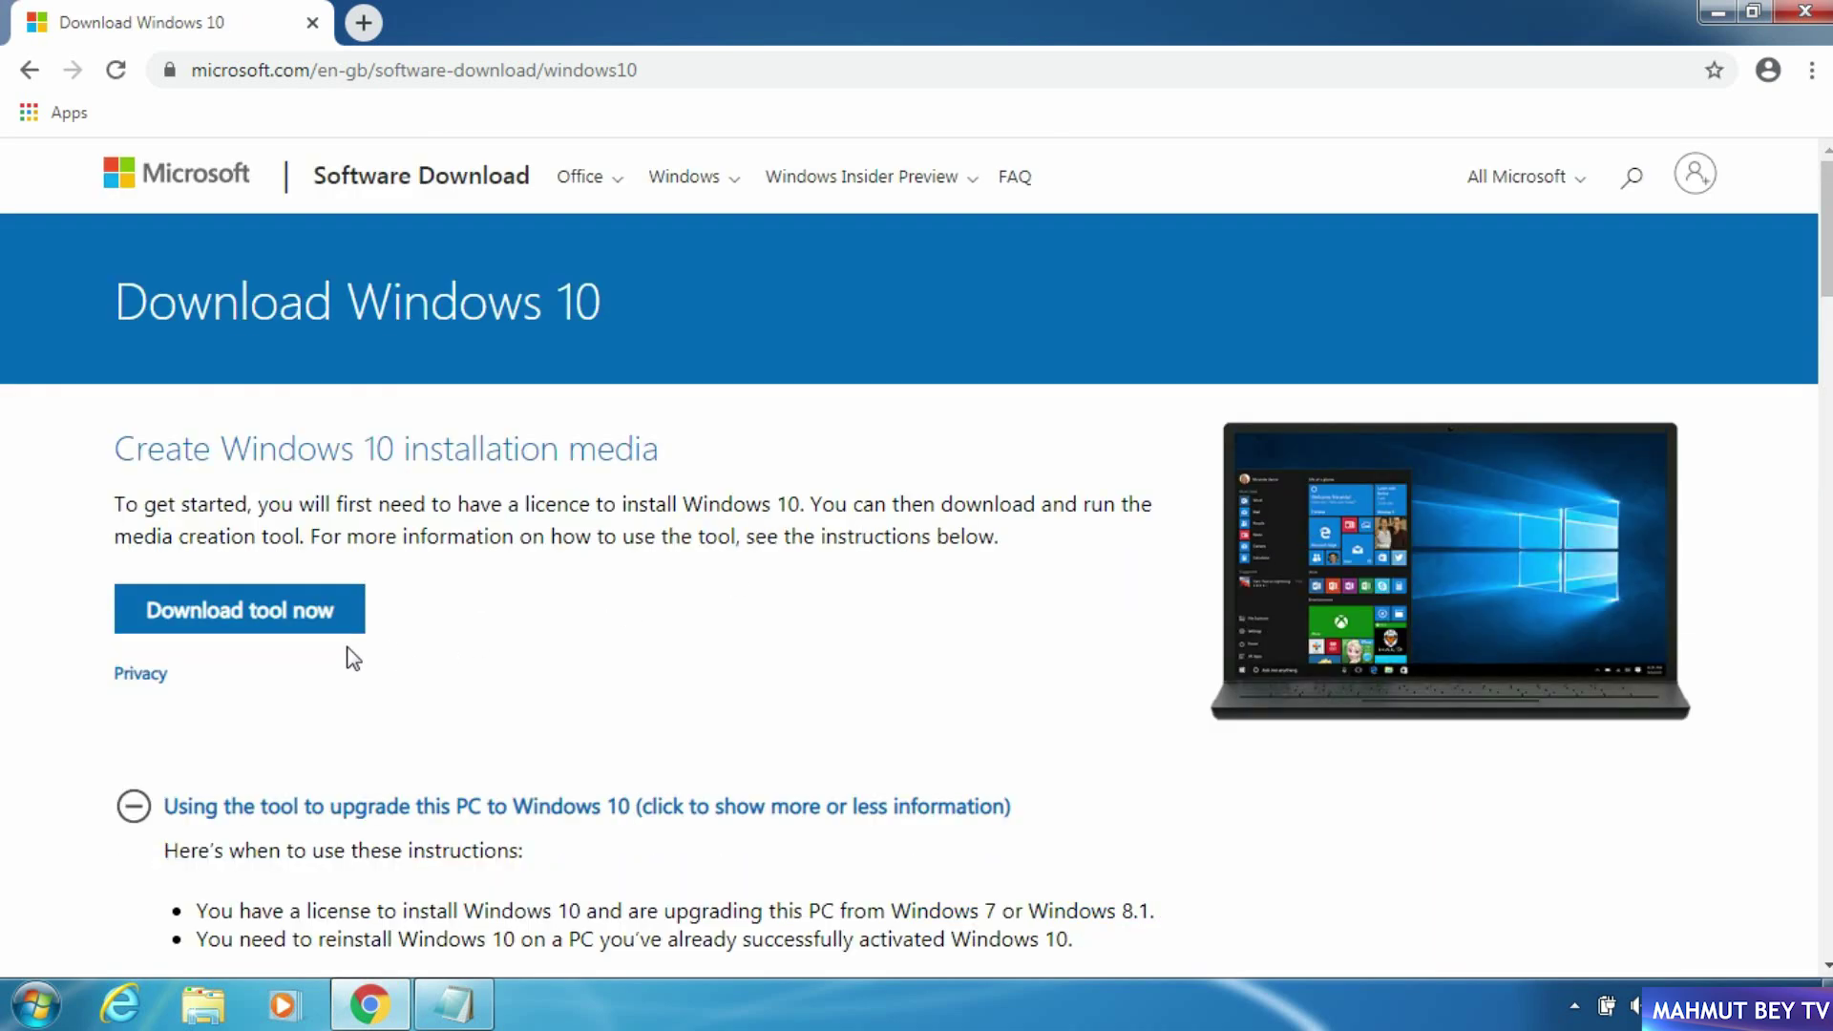
# Download the media creation tool and run MediaCreationTool2004 from the Downloads folder
pyautogui.click(306, 614)
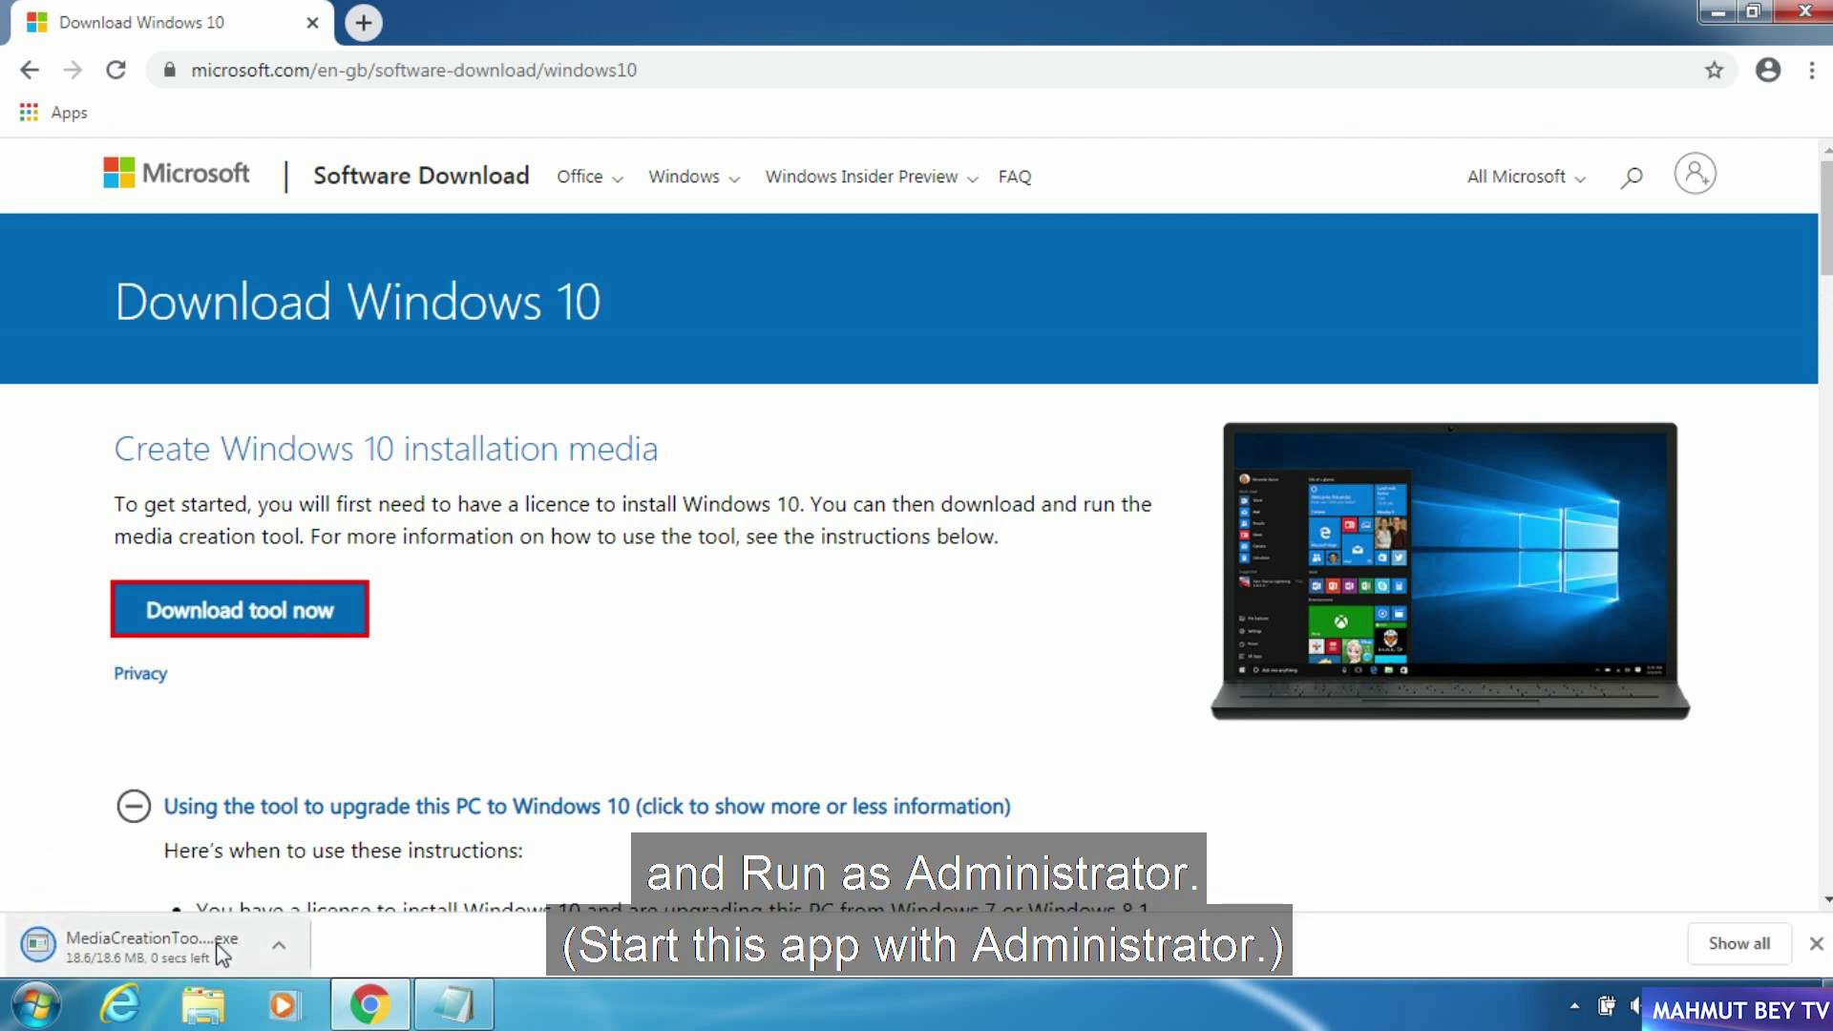
pyautogui.rightClick(175, 939)
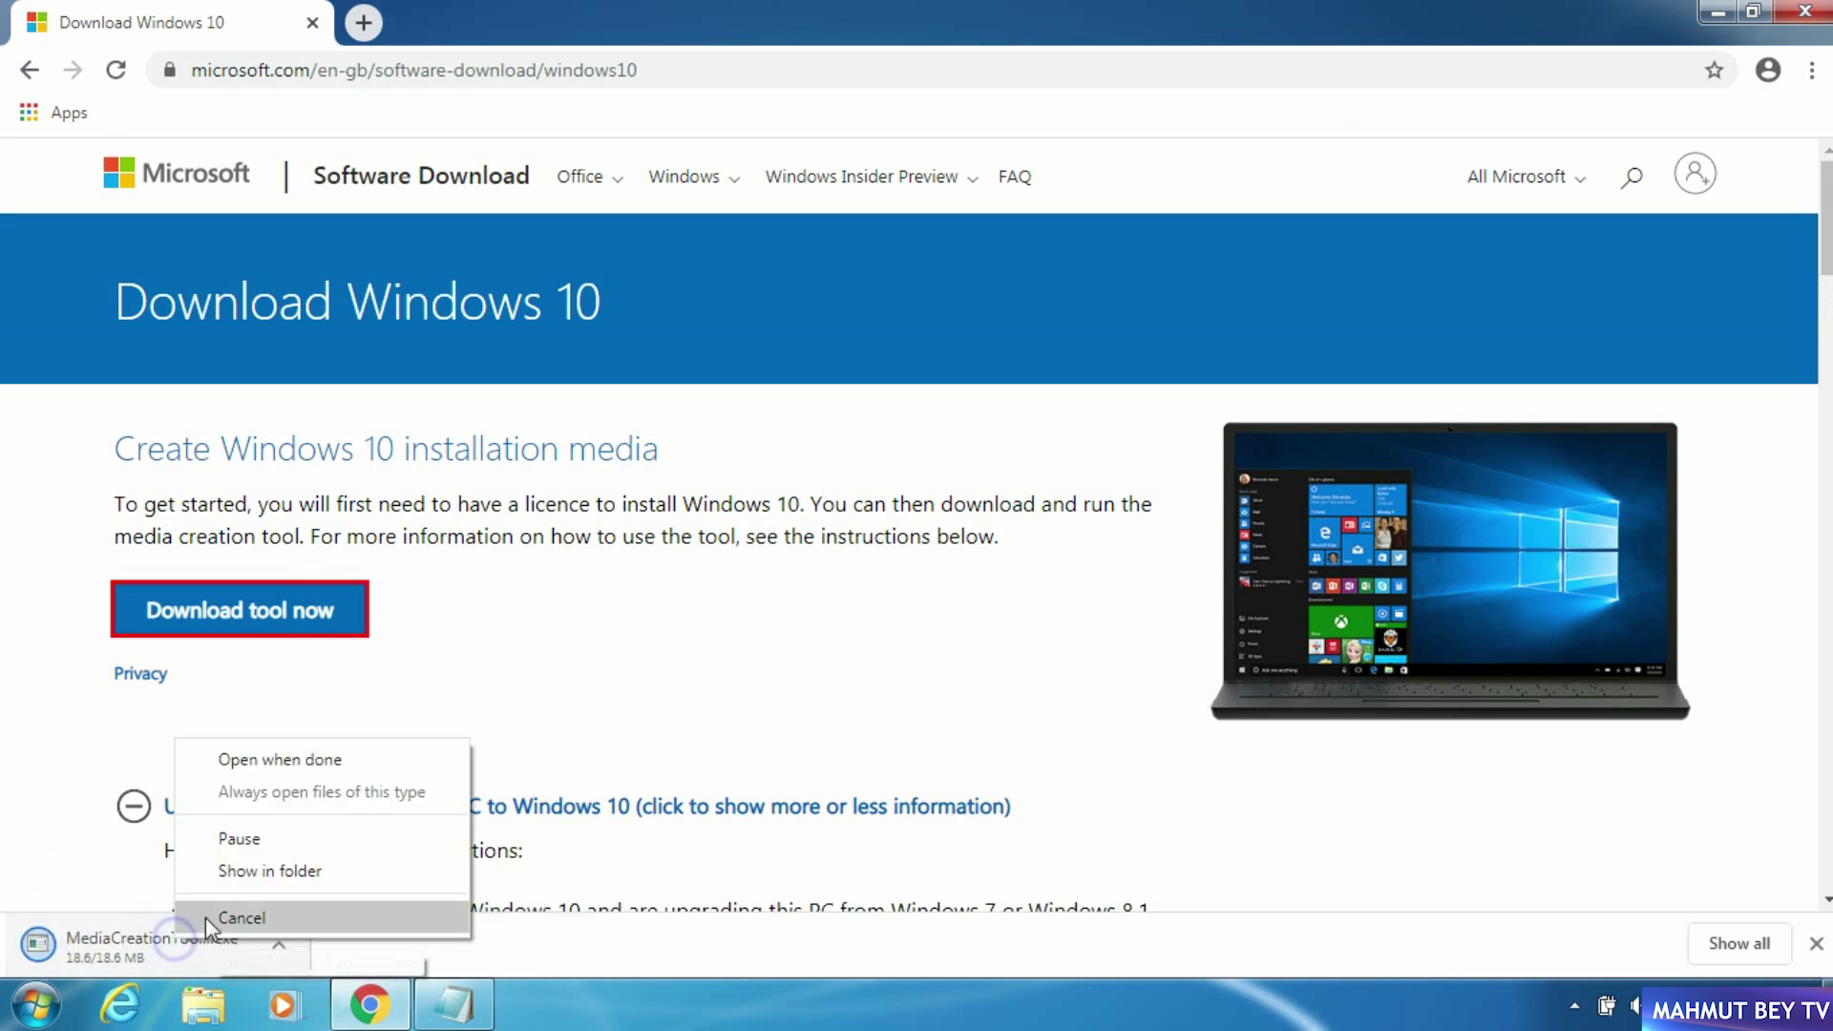
pyautogui.click(241, 883)
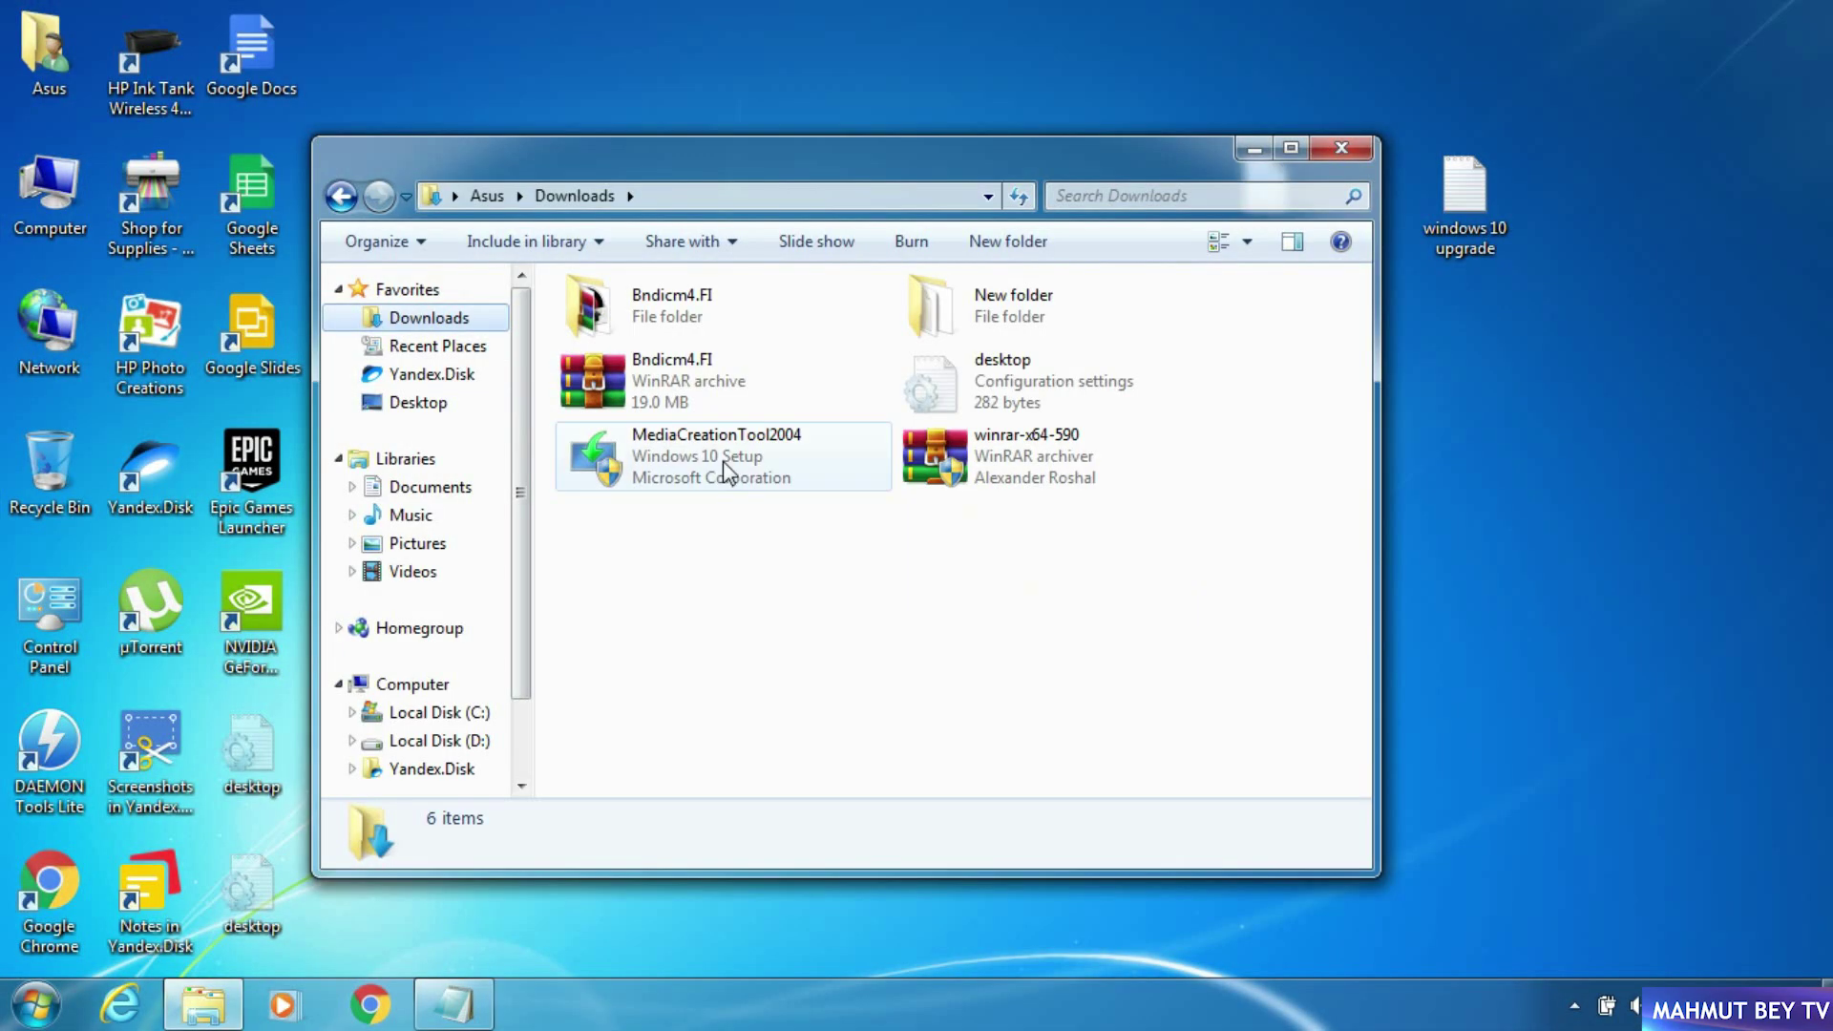
pyautogui.doubleClick(723, 461)
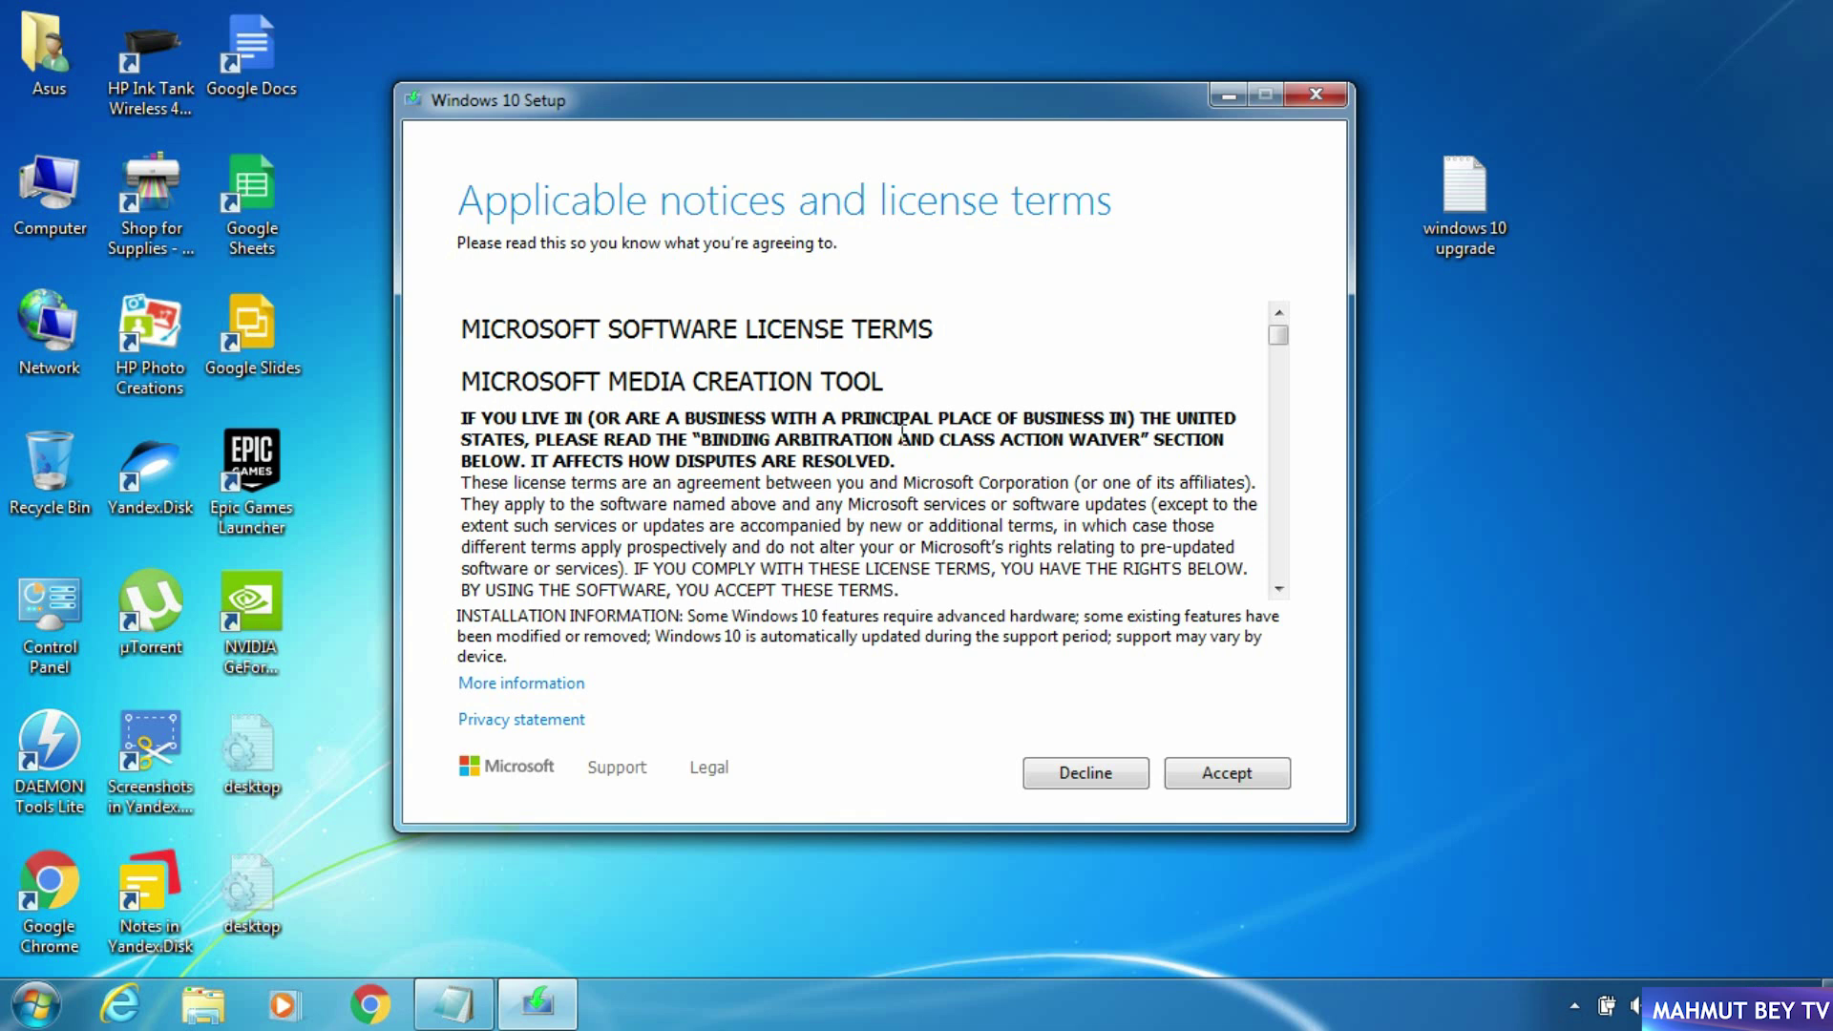
# Choose to upgrade this PC now, accepting the license terms of both the media creation tool and the Windows operating system
pyautogui.click(1218, 769)
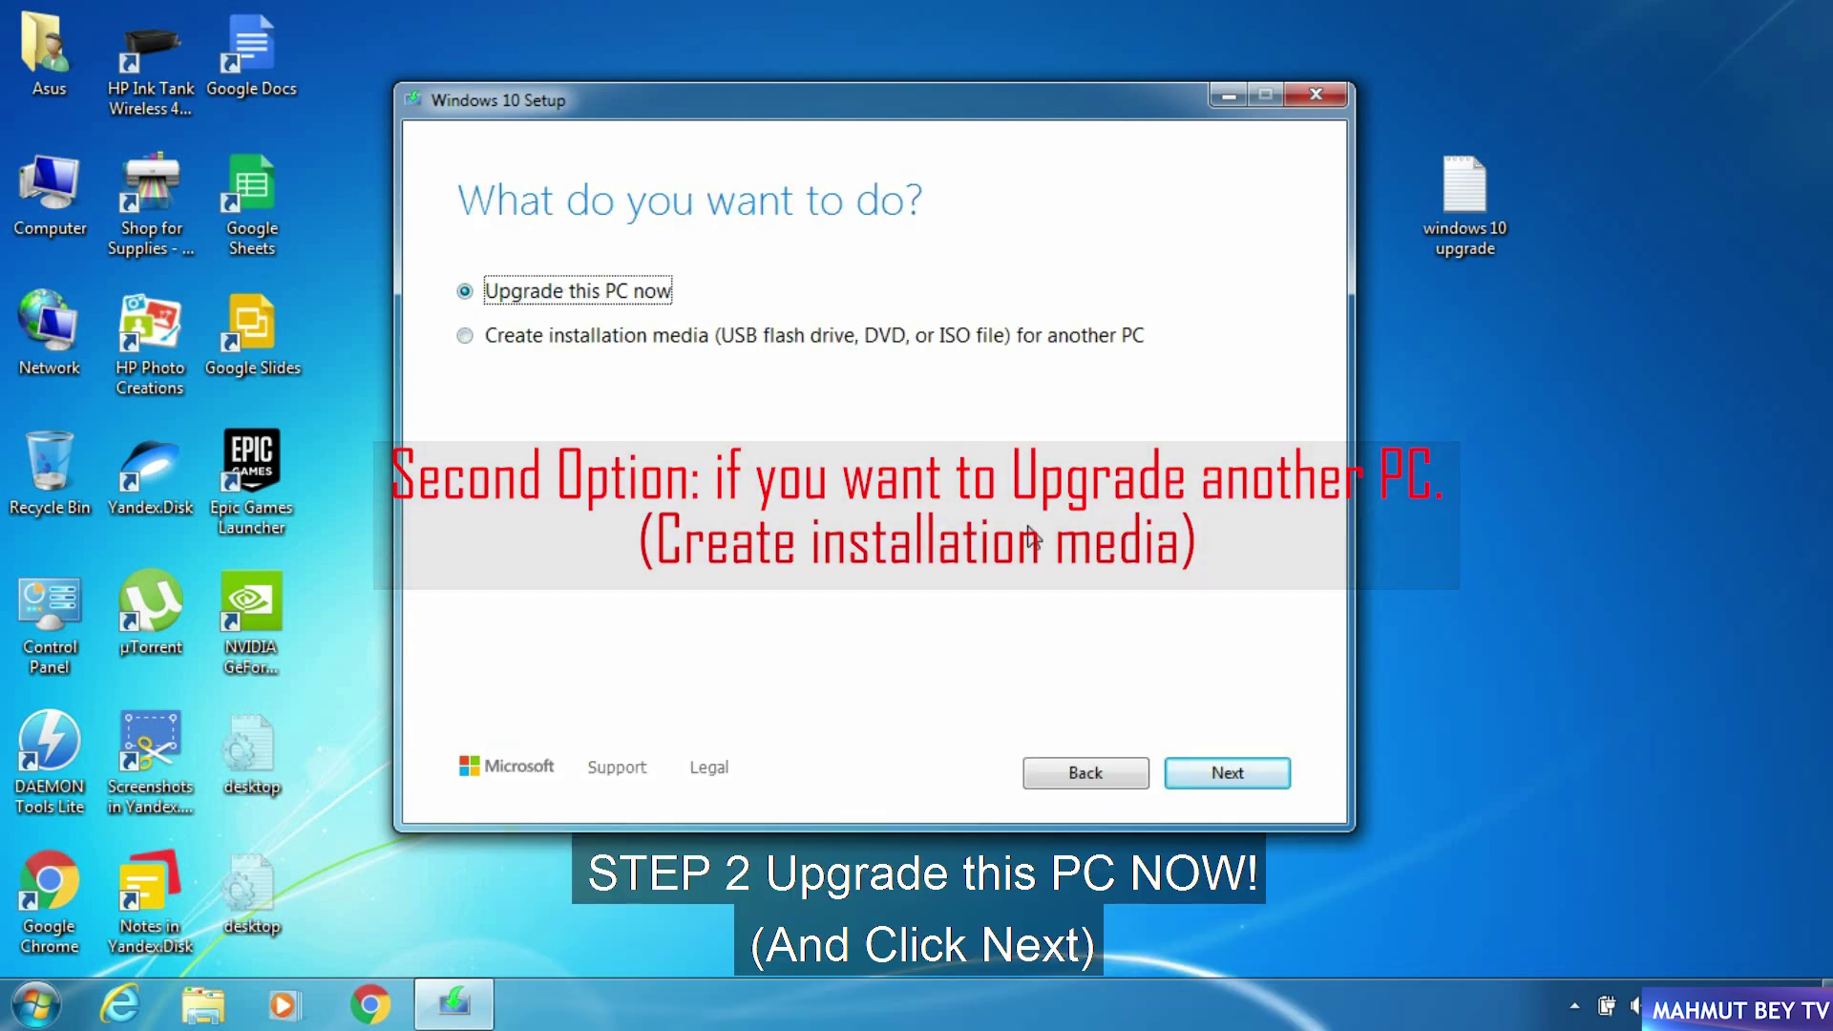
pyautogui.click(1257, 772)
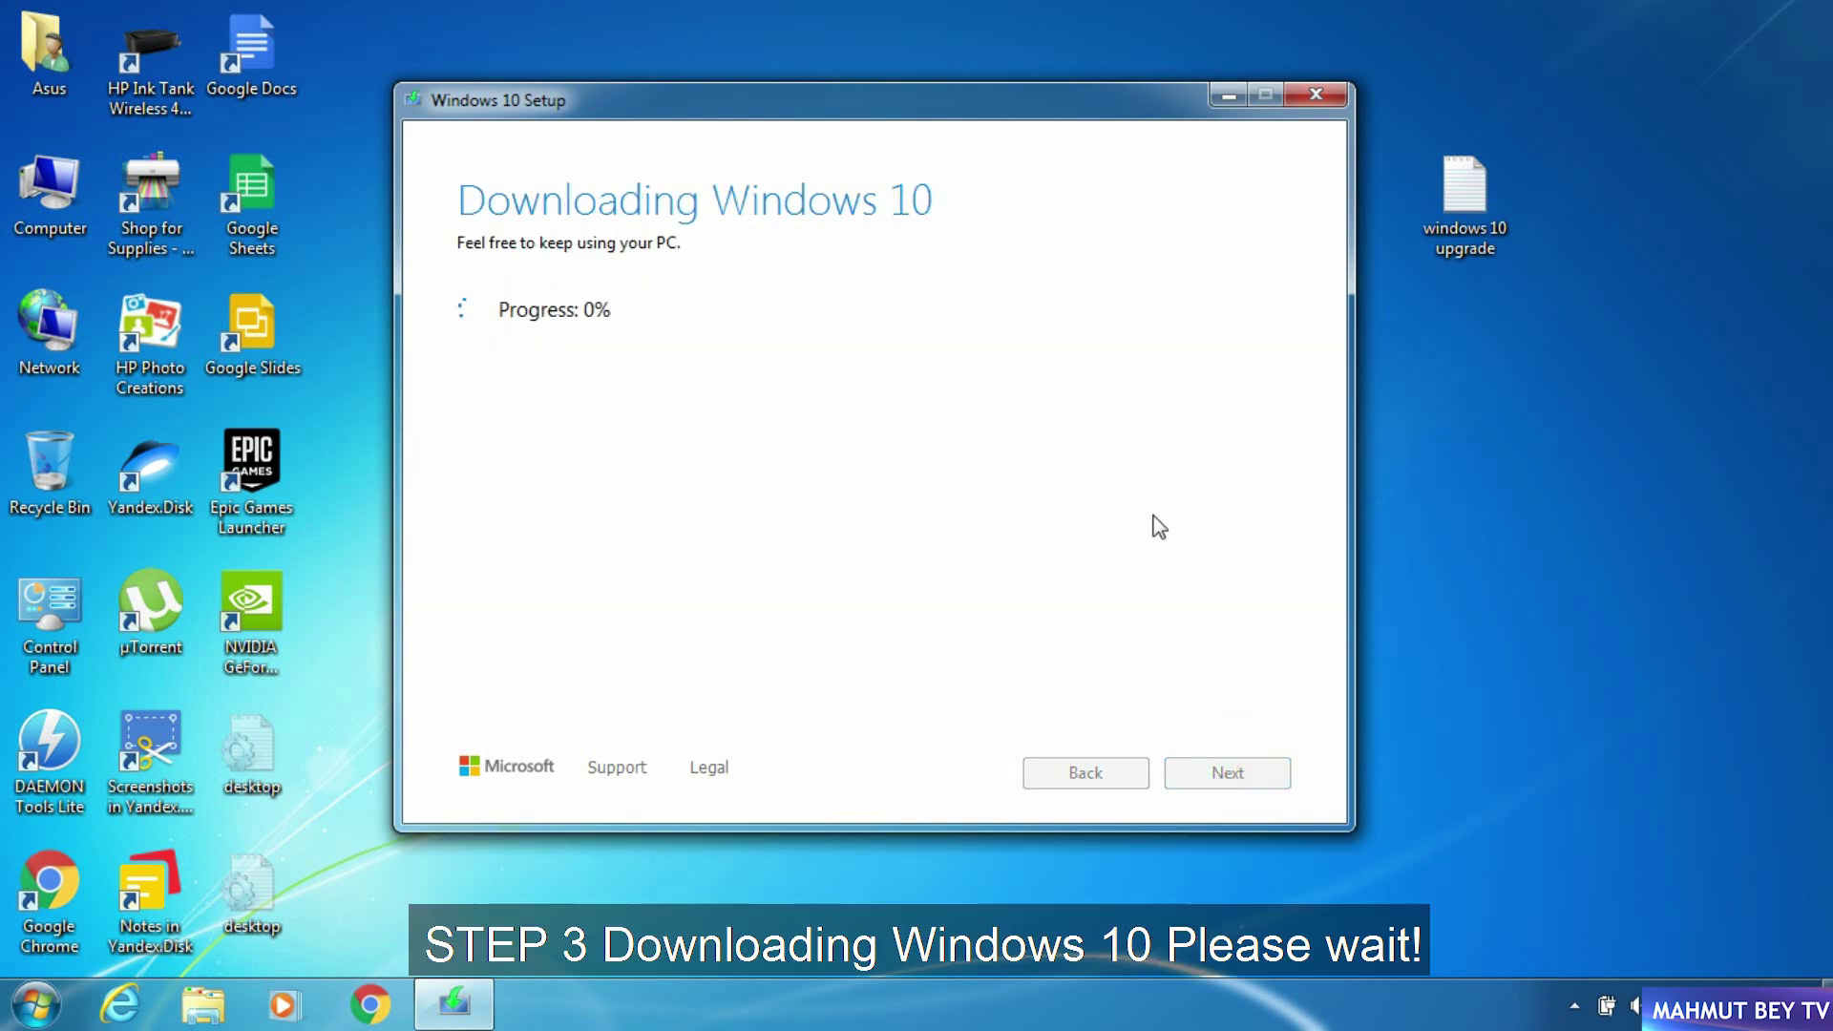
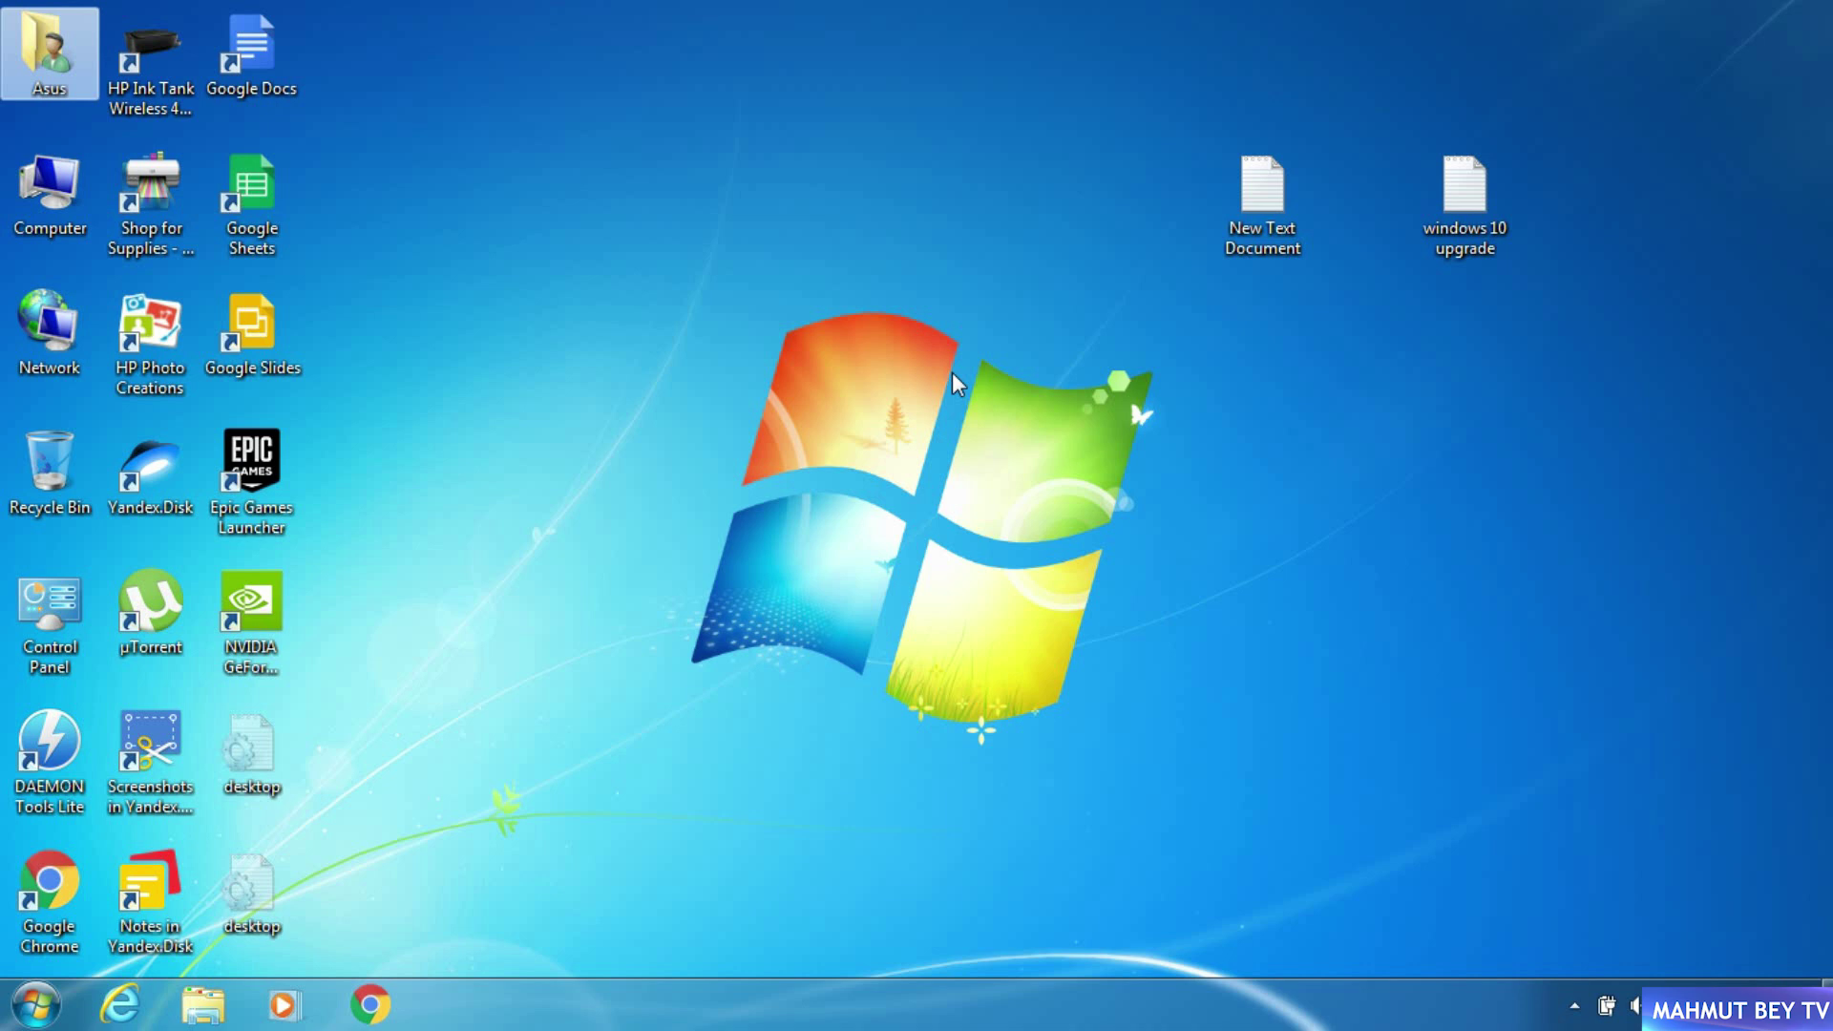
pyautogui.click(943, 377)
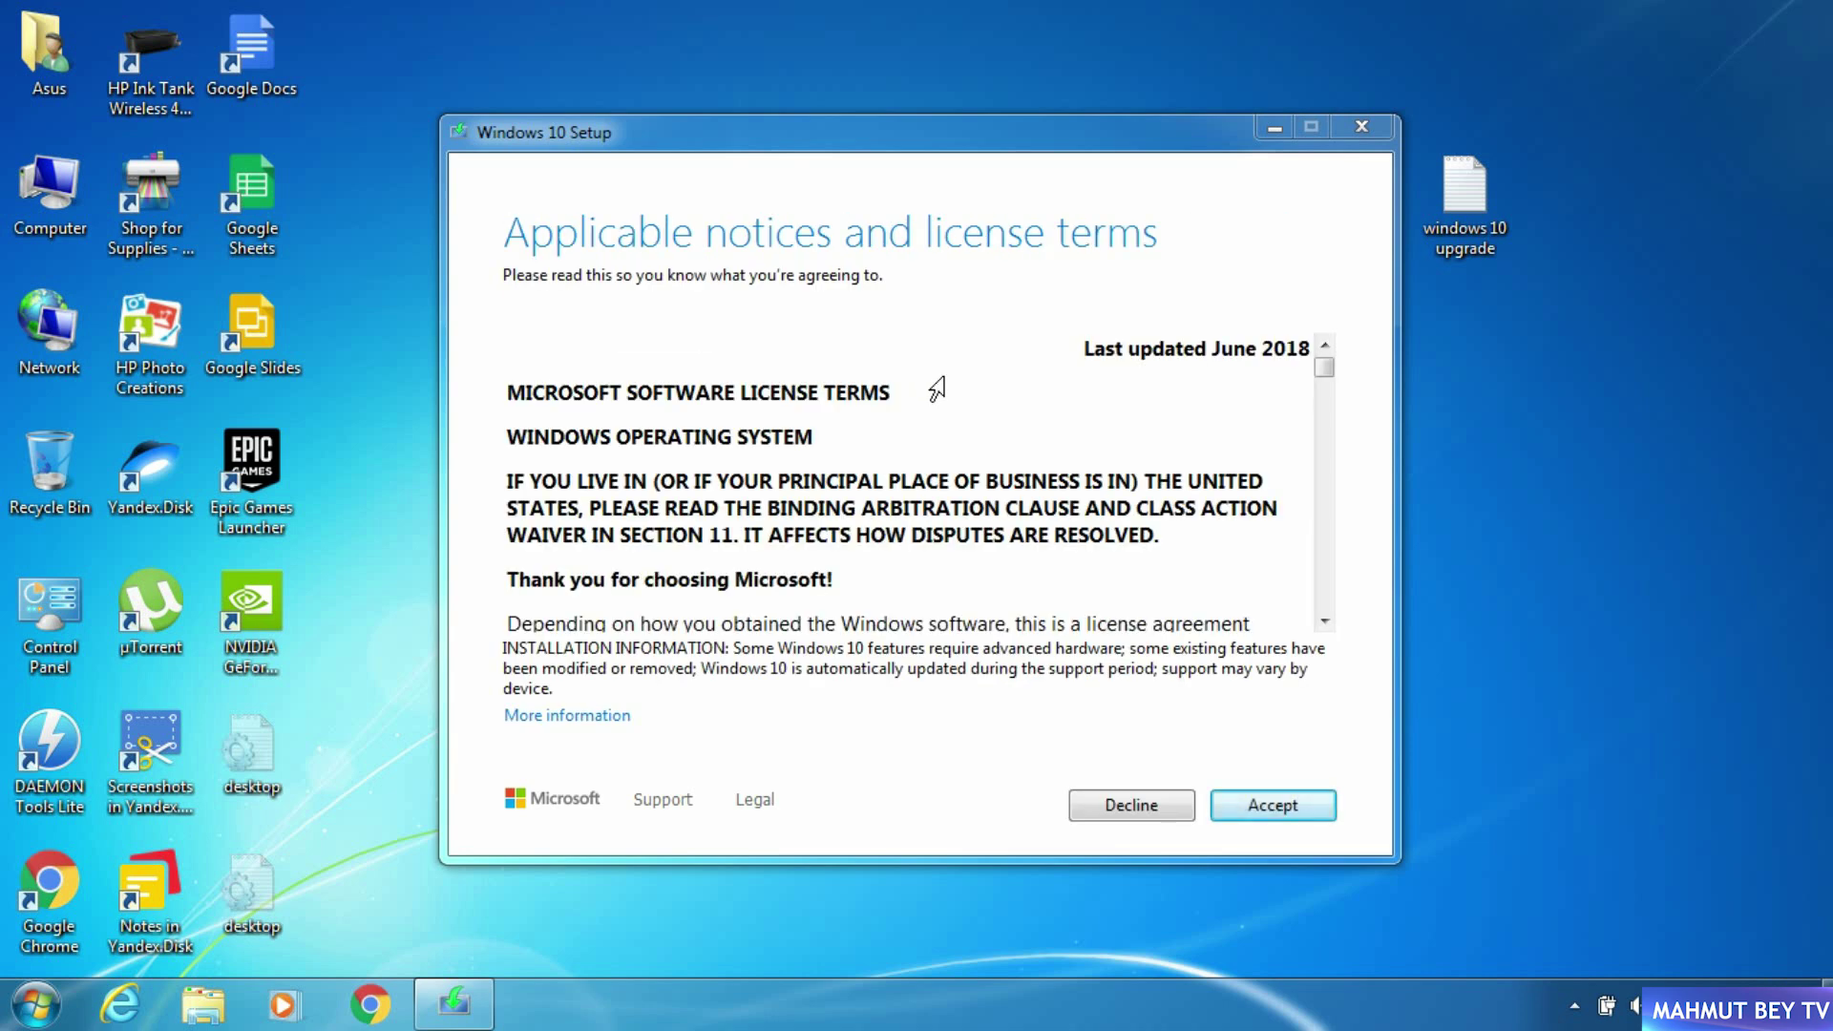
pyautogui.click(1273, 805)
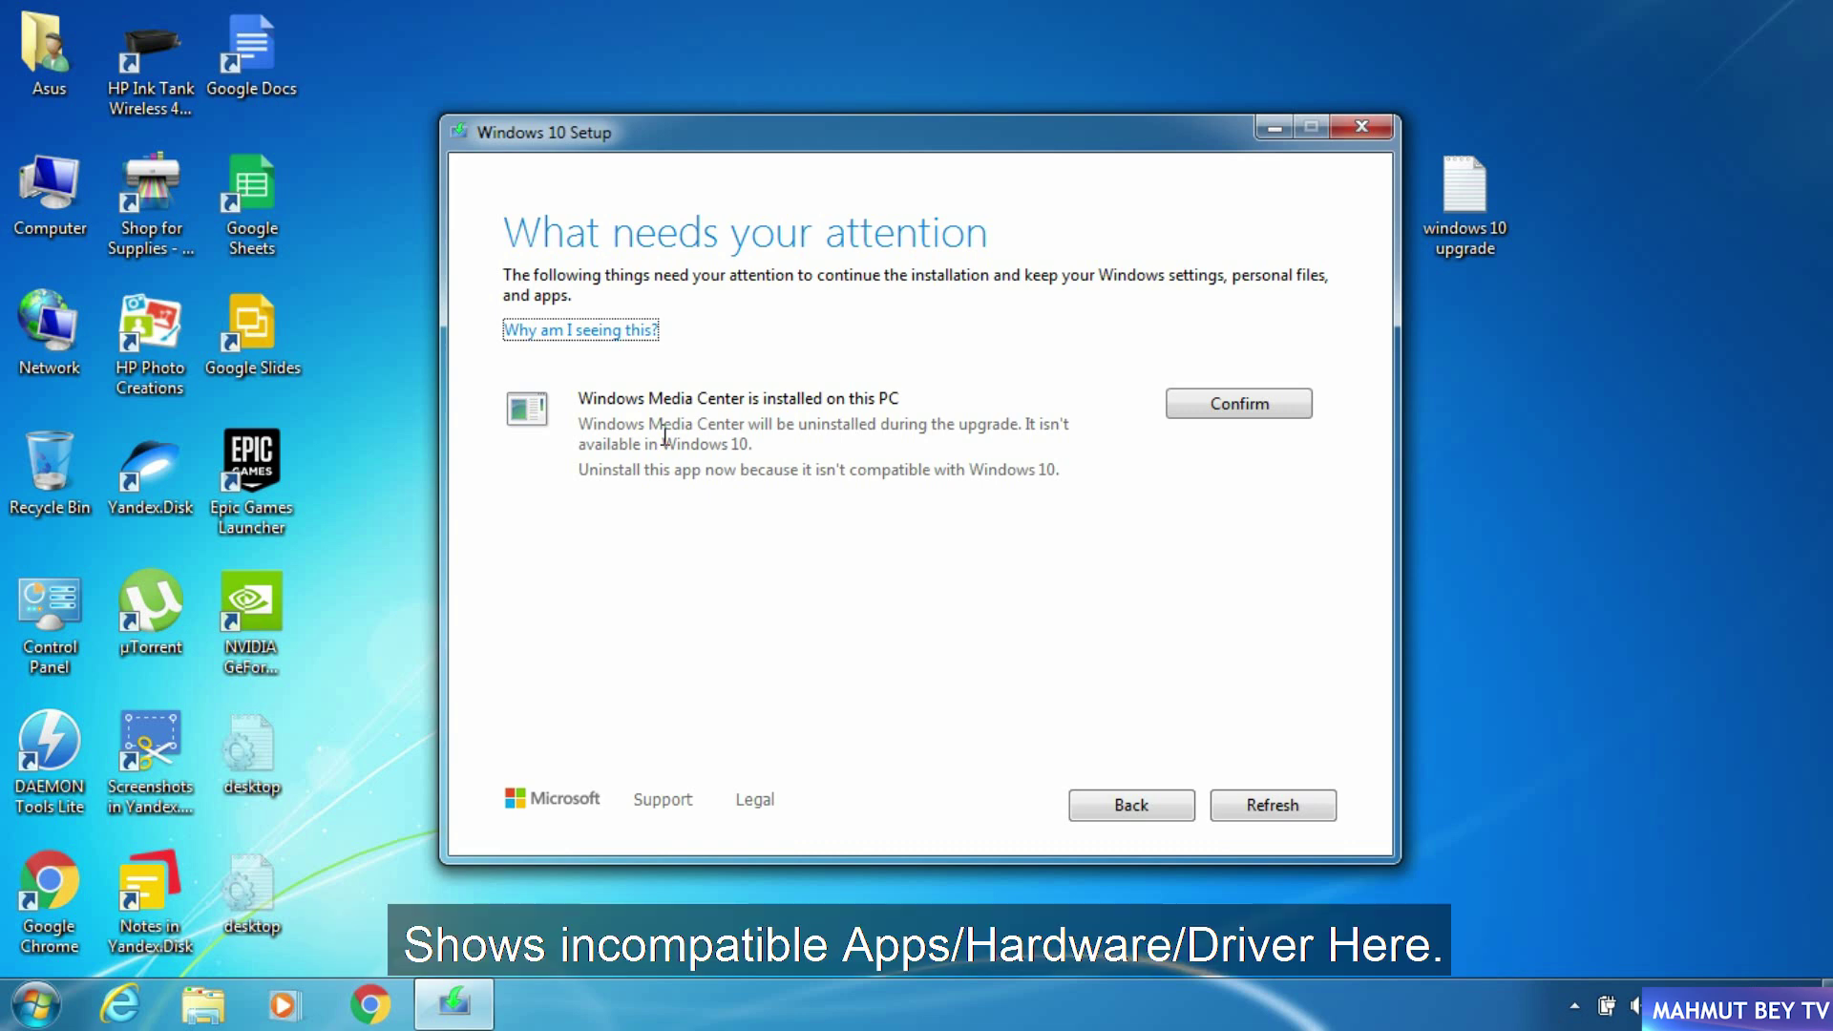
# Examine the installed programs in Programs and Features for apps or drivers incompatible with Windows 10
pyautogui.doubleClick(50, 606)
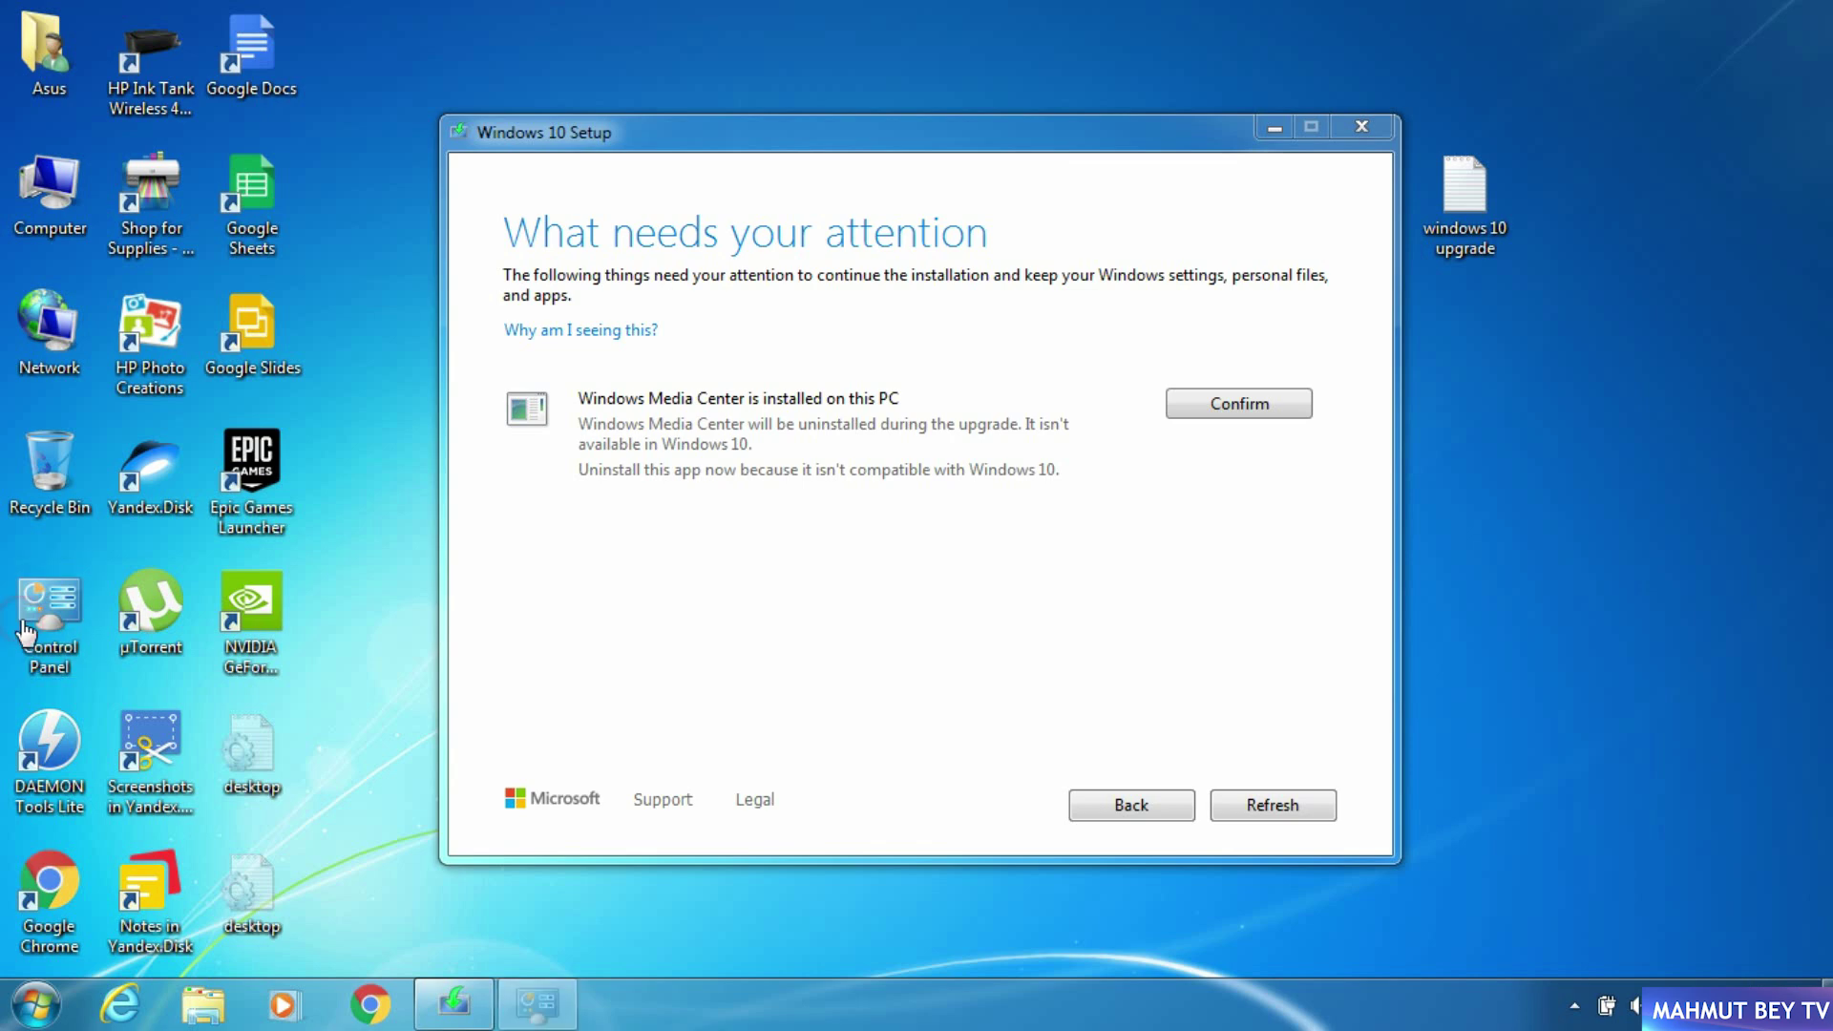
pyautogui.click(531, 649)
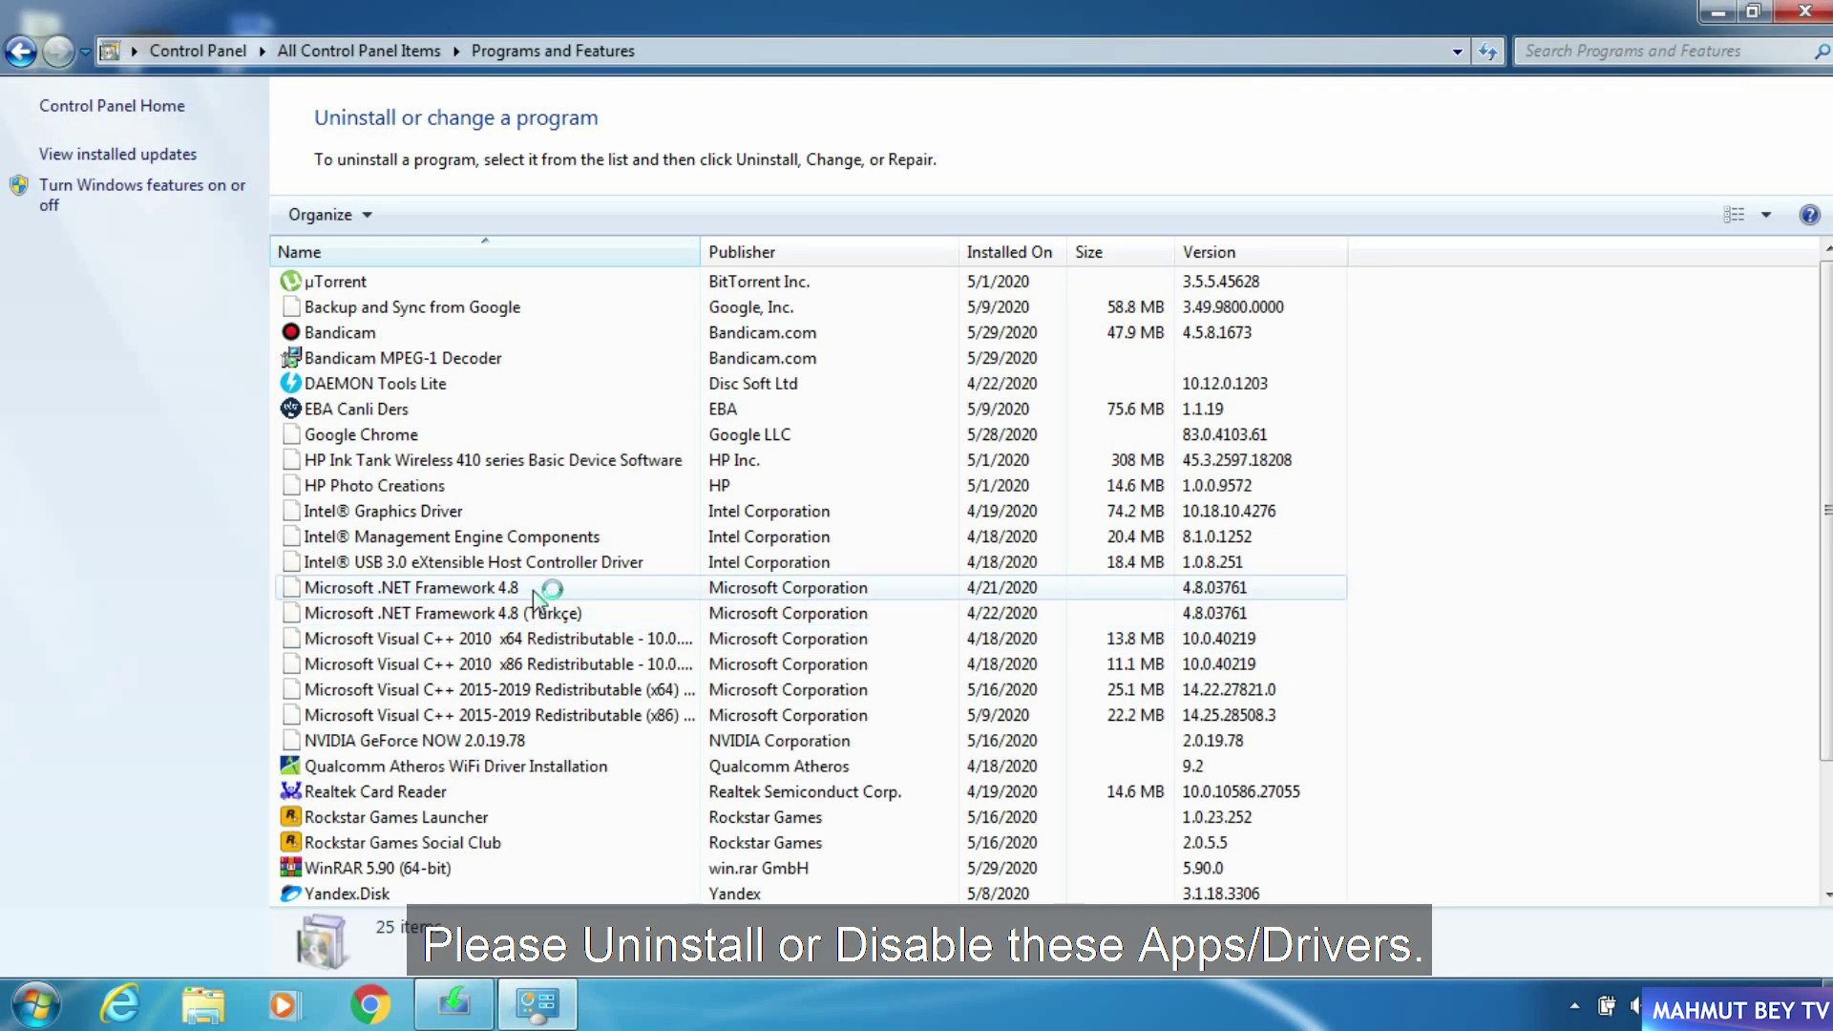
pyautogui.scroll(-4, 532, 558)
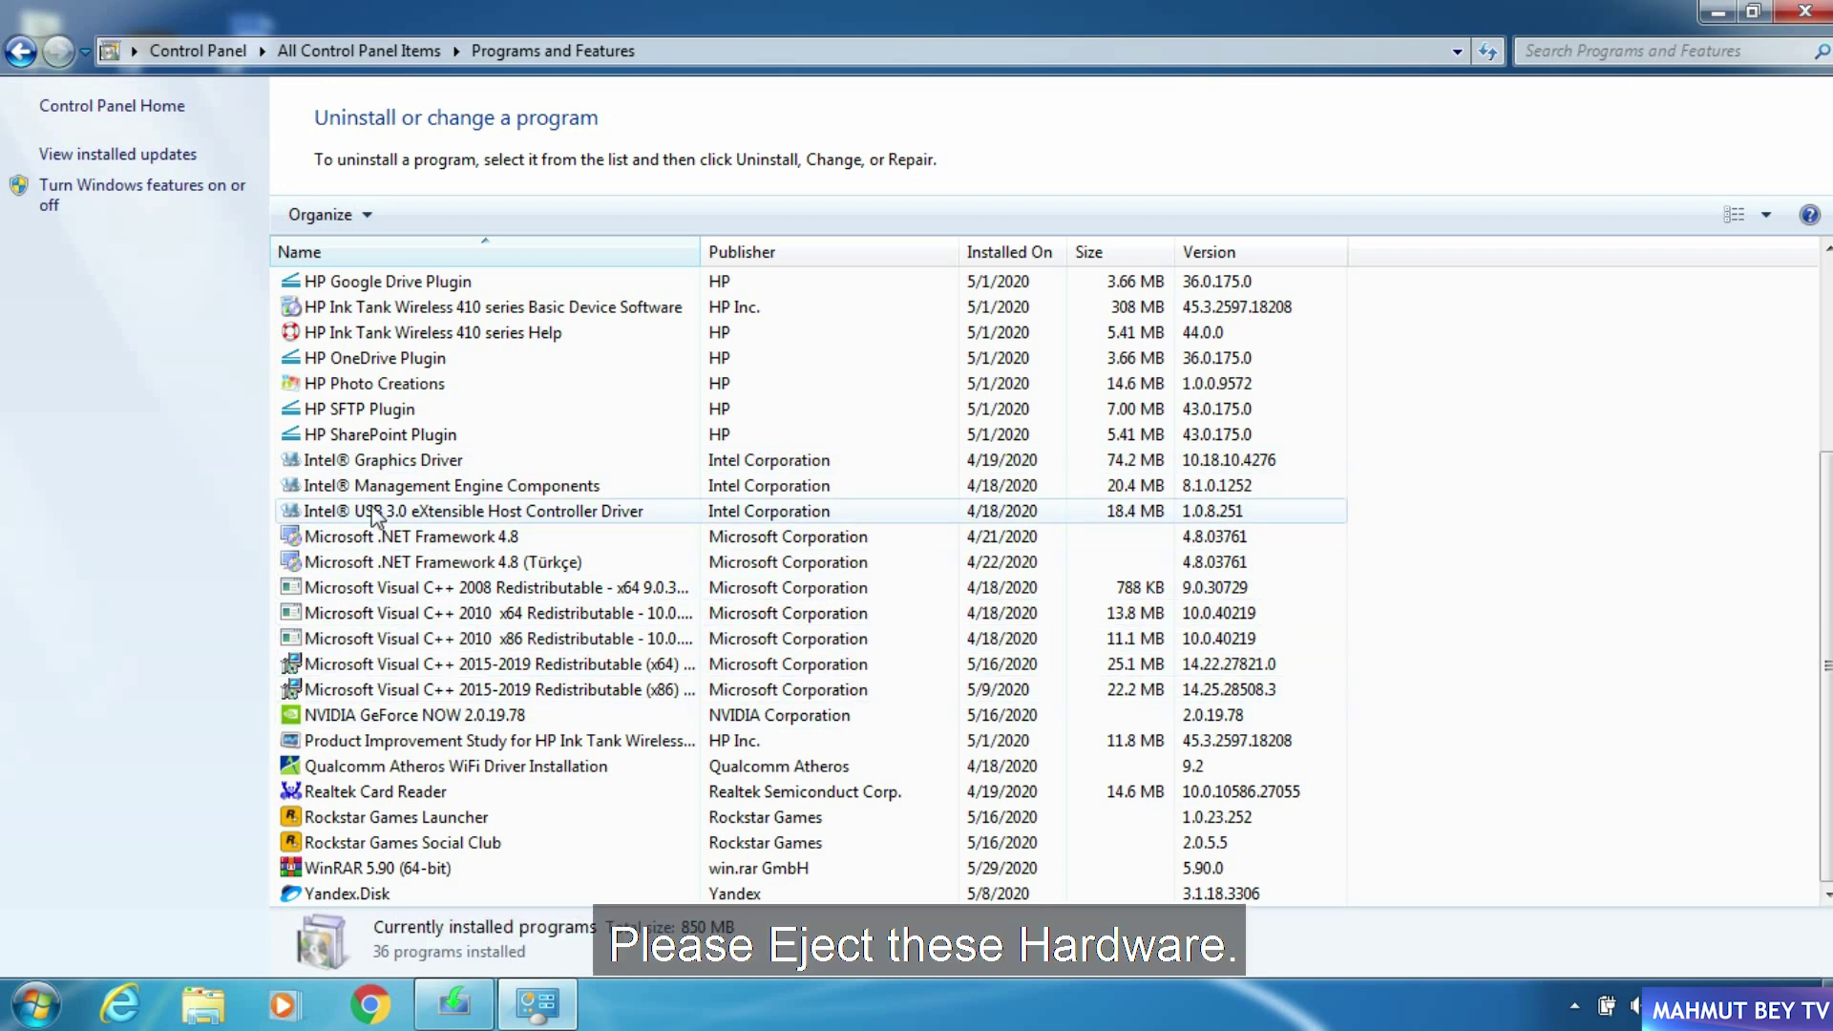
pyautogui.scroll(3, 374, 516)
pyautogui.scroll(1, 349, 535)
pyautogui.press('Down')
pyautogui.press('Down')
pyautogui.press('Down')
pyautogui.press('Down')
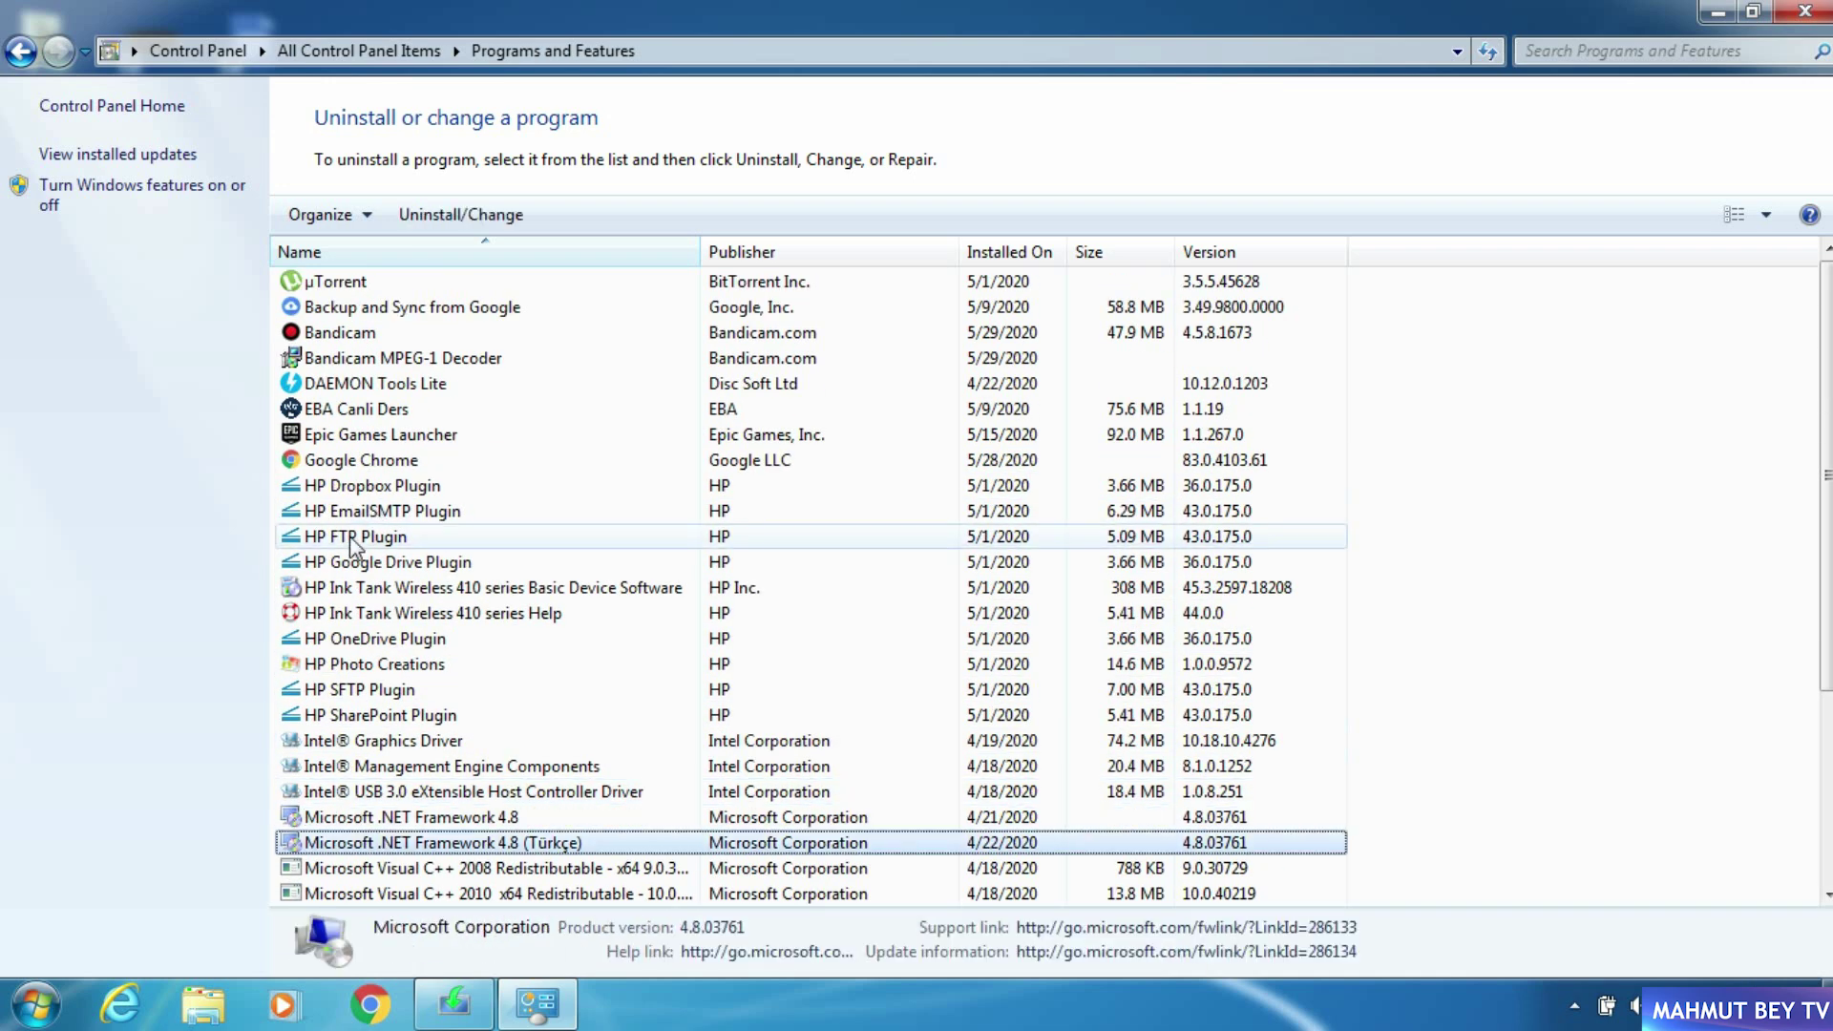
pyautogui.scroll(-4, 349, 535)
pyautogui.press('Down')
pyautogui.press('Down')
pyautogui.press('Down')
pyautogui.press('Down')
pyautogui.press('Down')
pyautogui.press('Down')
pyautogui.press('Down')
pyautogui.press('Down')
pyautogui.press('Down')
pyautogui.press('Down')
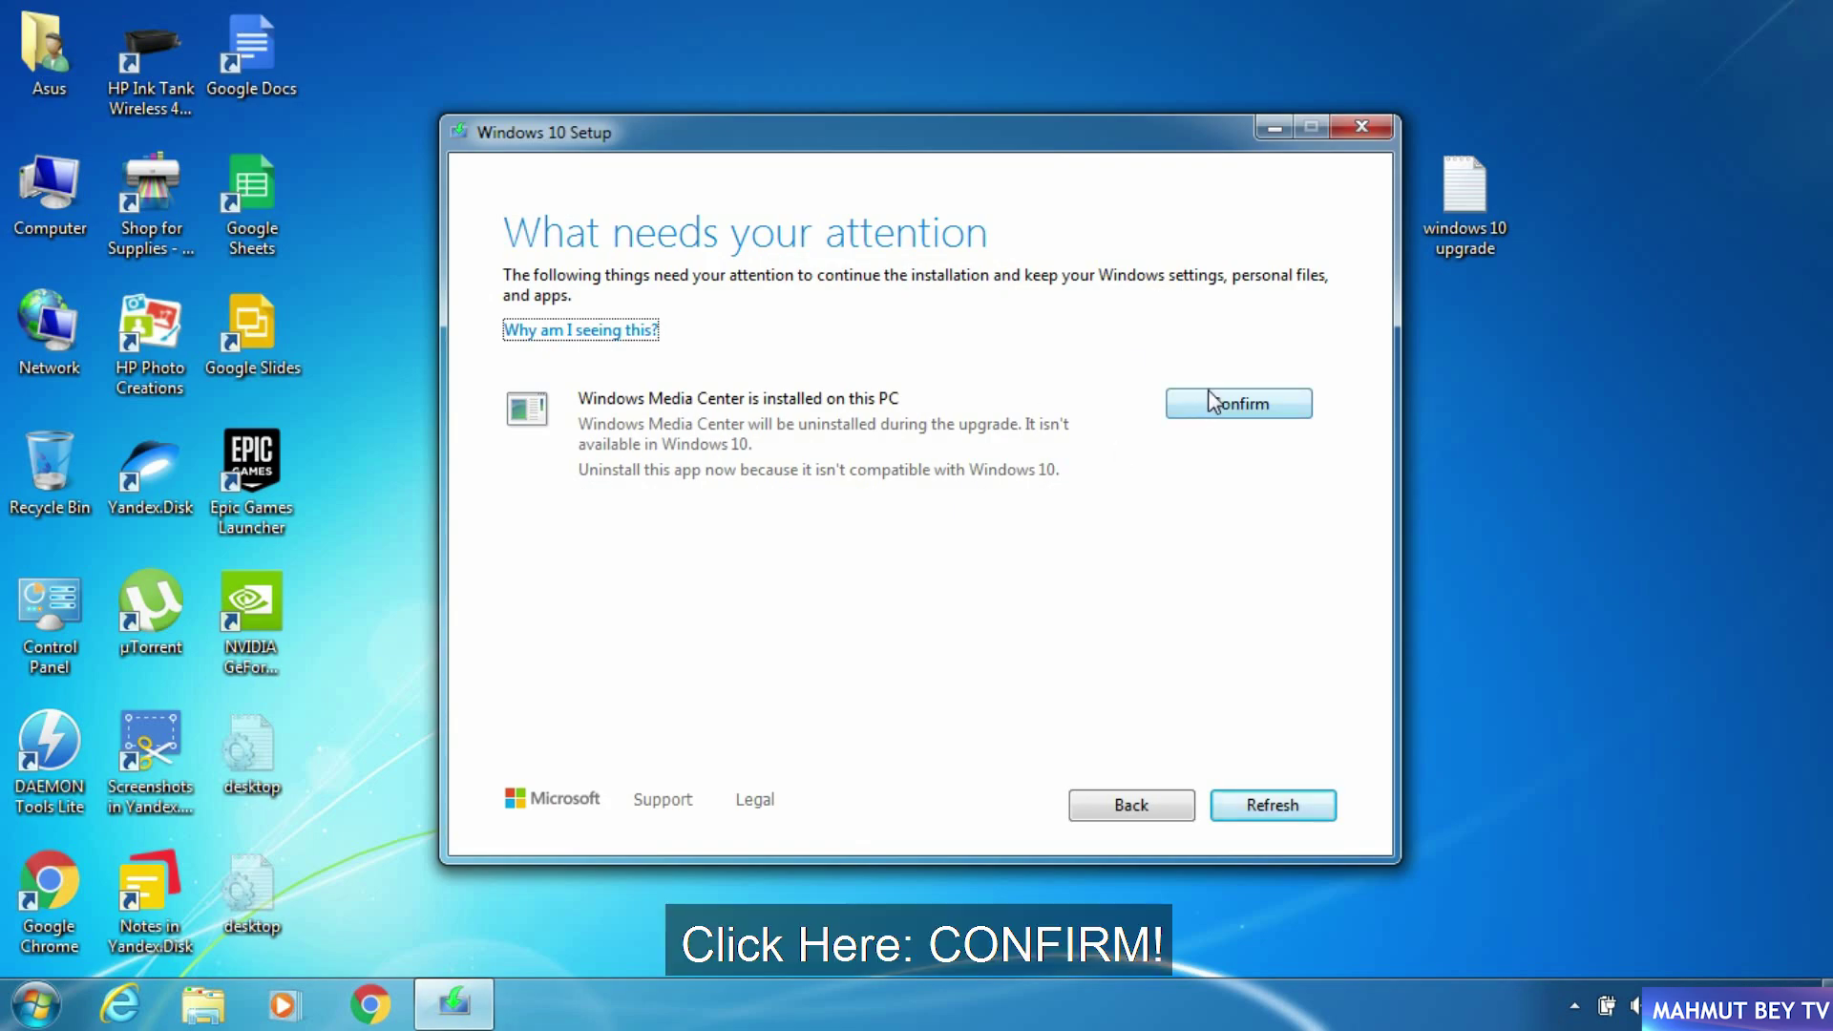
# Confirm the uninstallation of Windows Media Center and choose to keep personal files and apps
pyautogui.click(1211, 401)
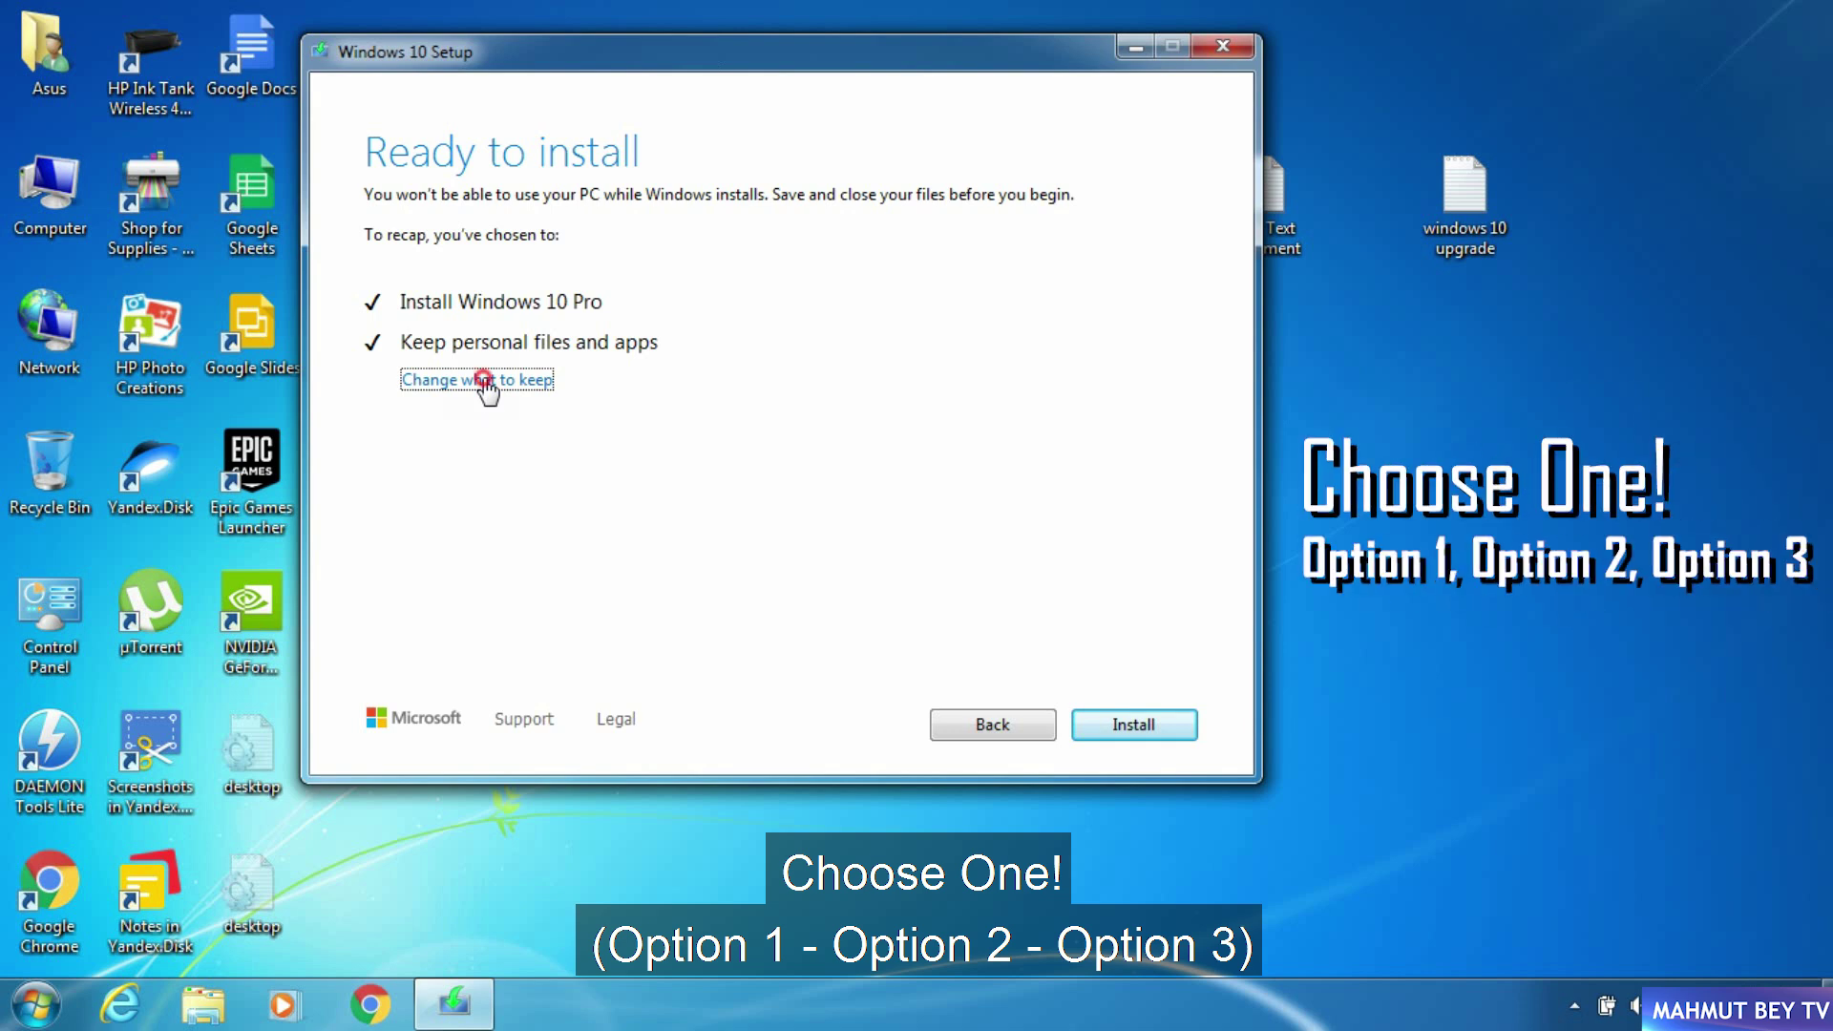
pyautogui.click(483, 382)
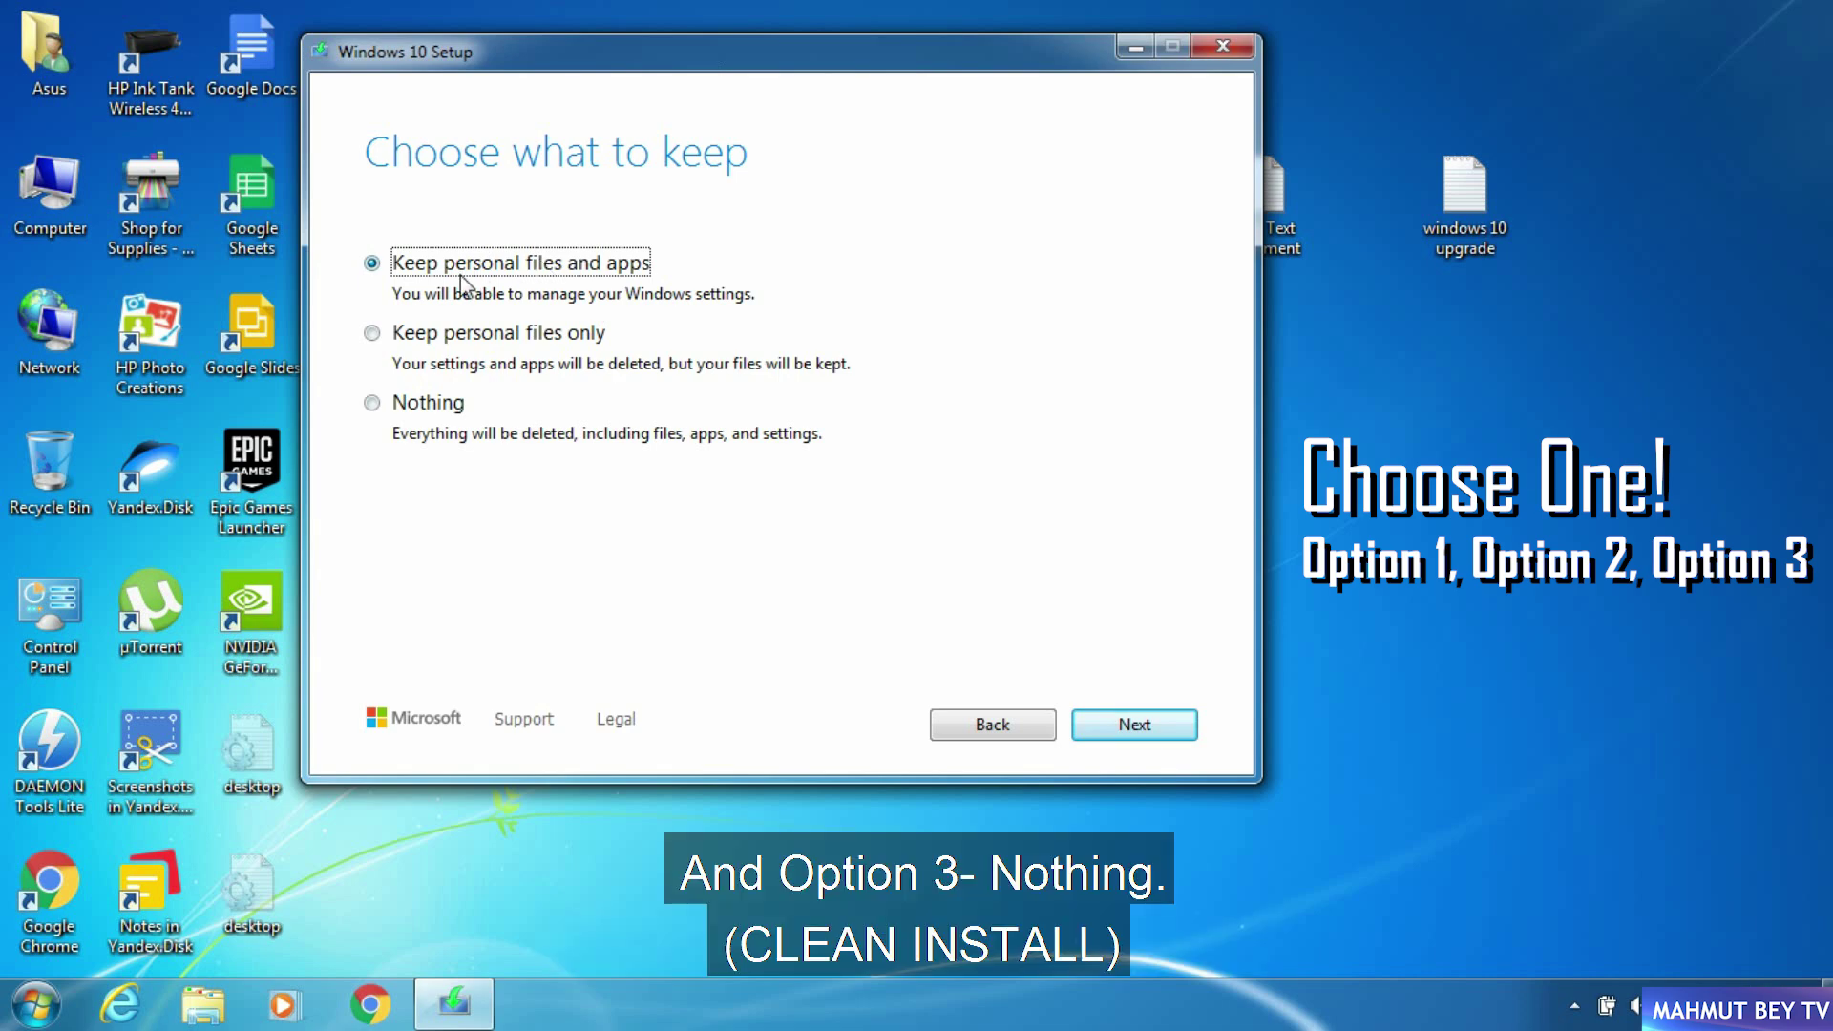
pyautogui.doubleClick(1470, 203)
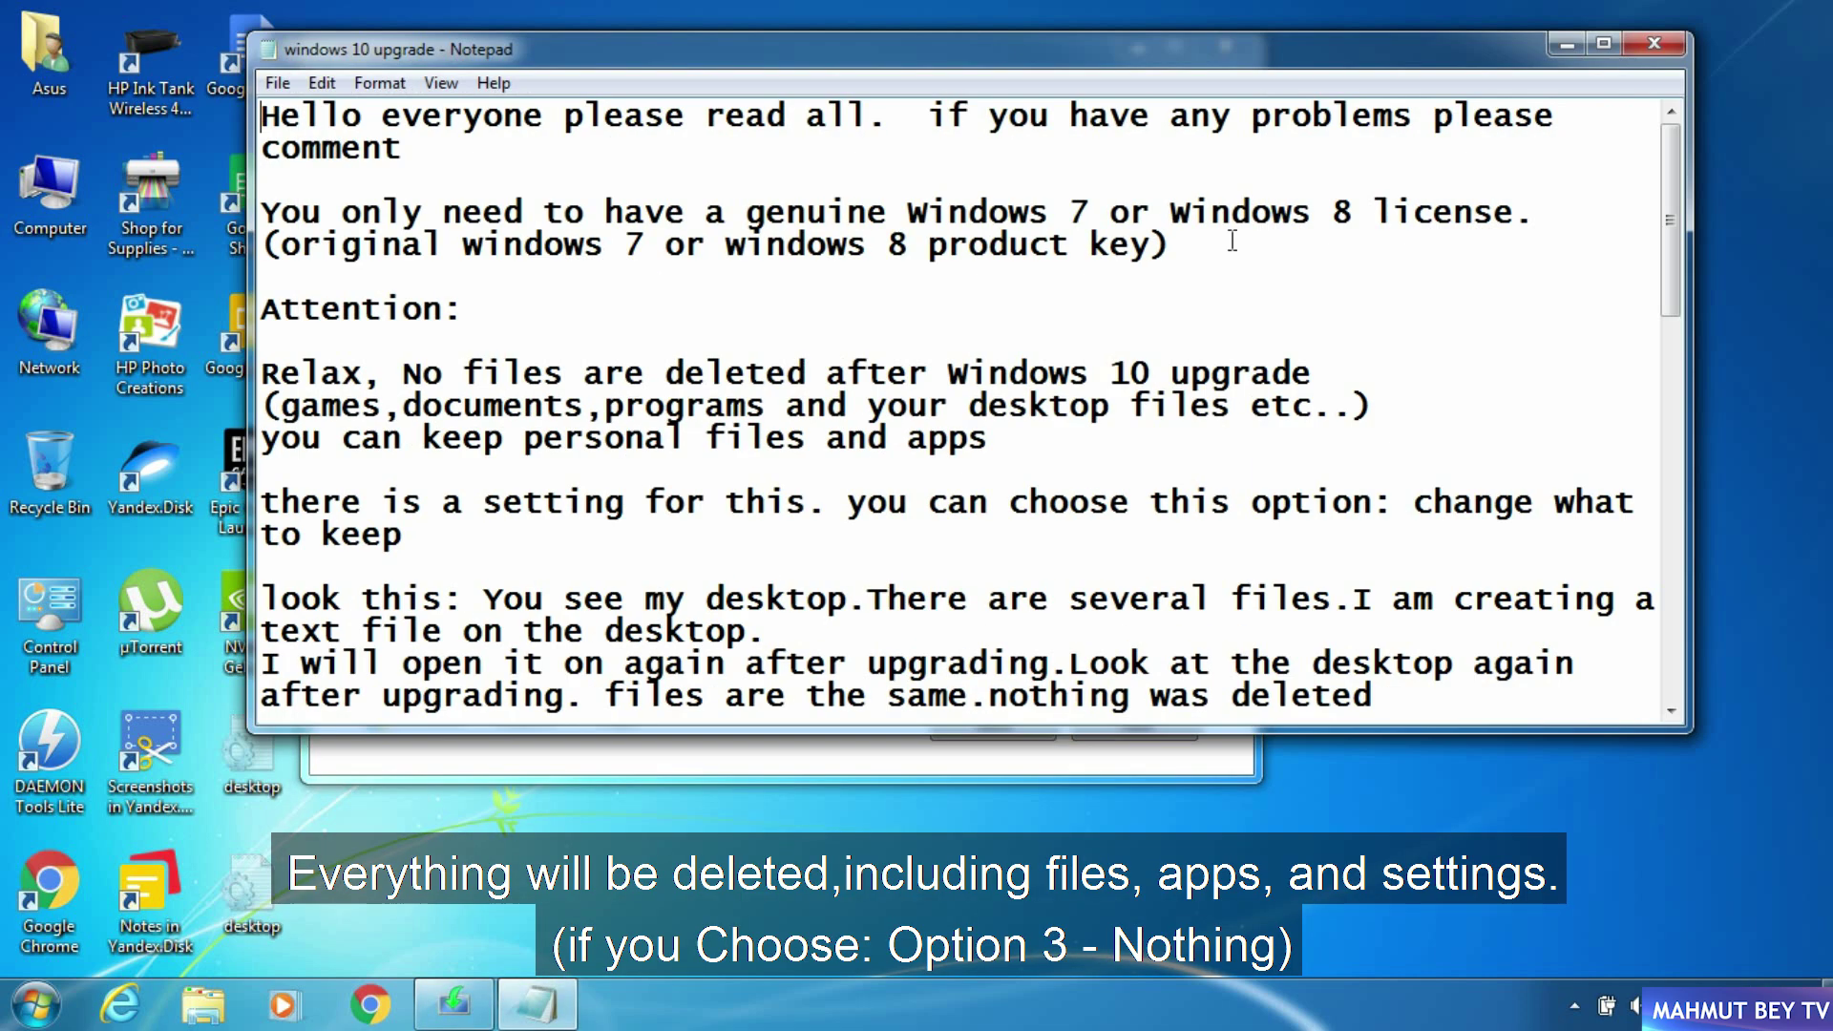
pyautogui.scroll(-2, 826, 361)
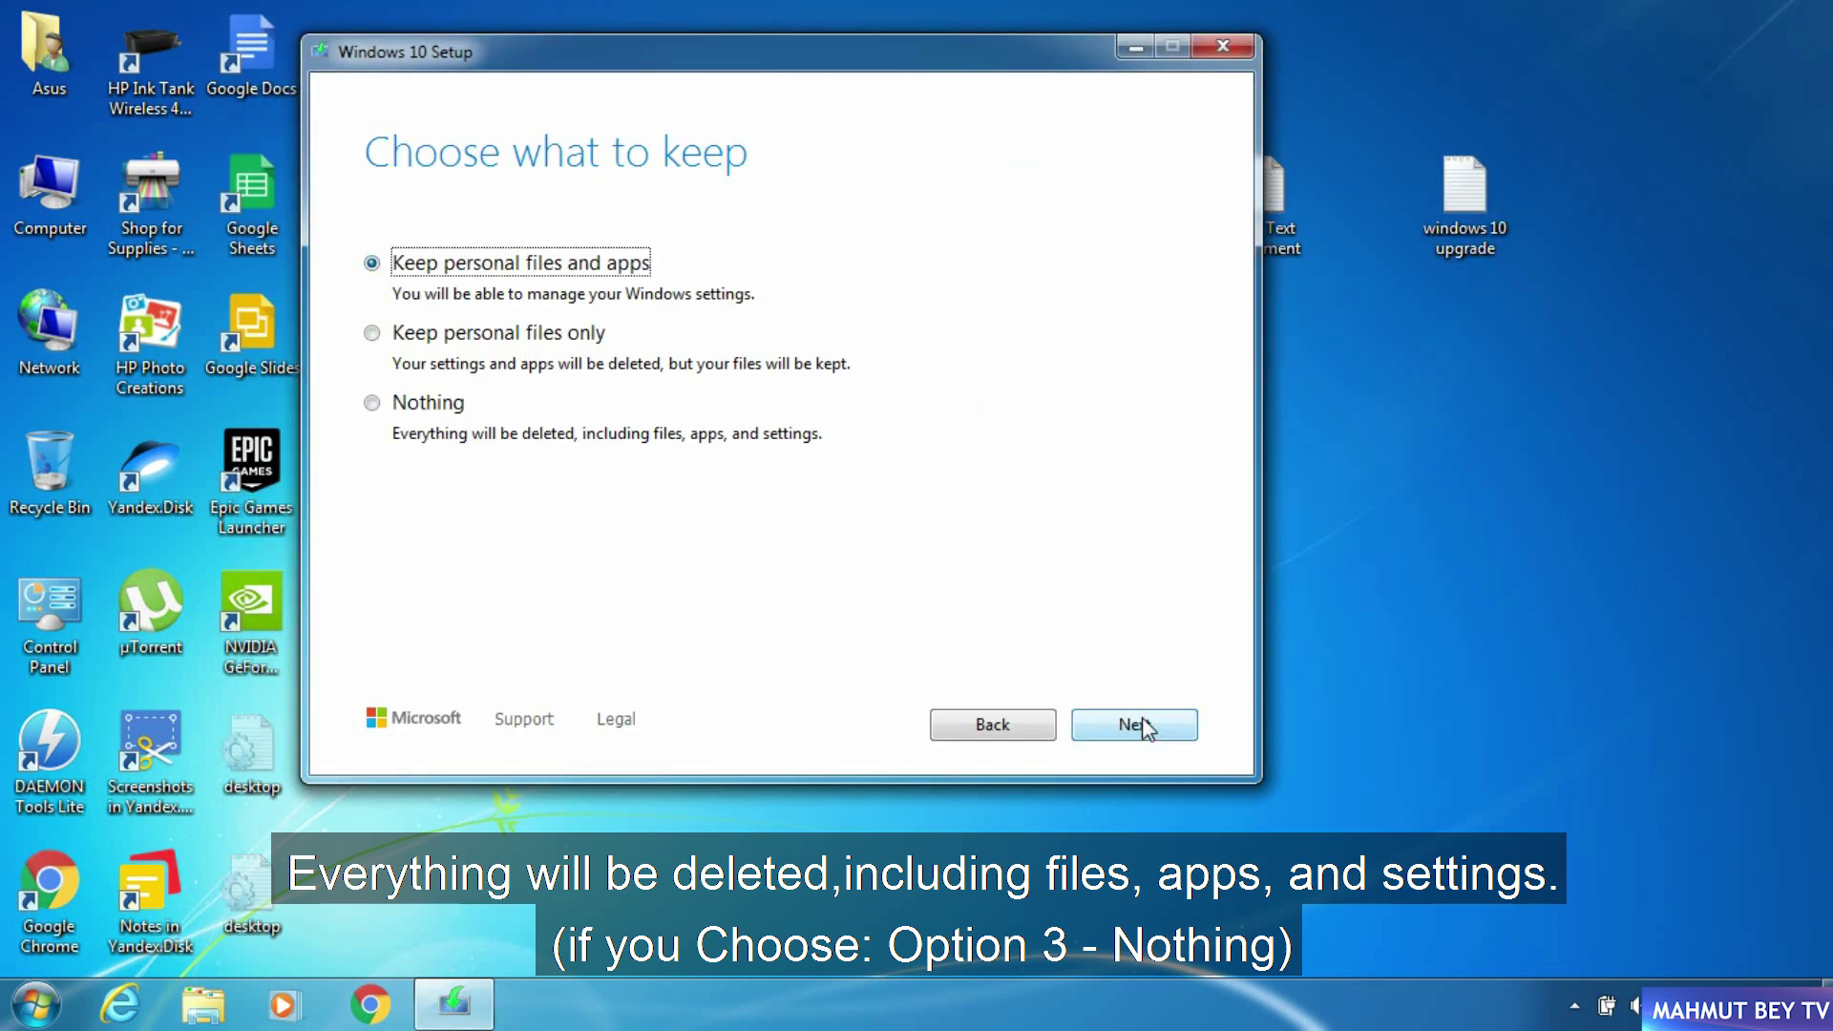
pyautogui.click(1145, 727)
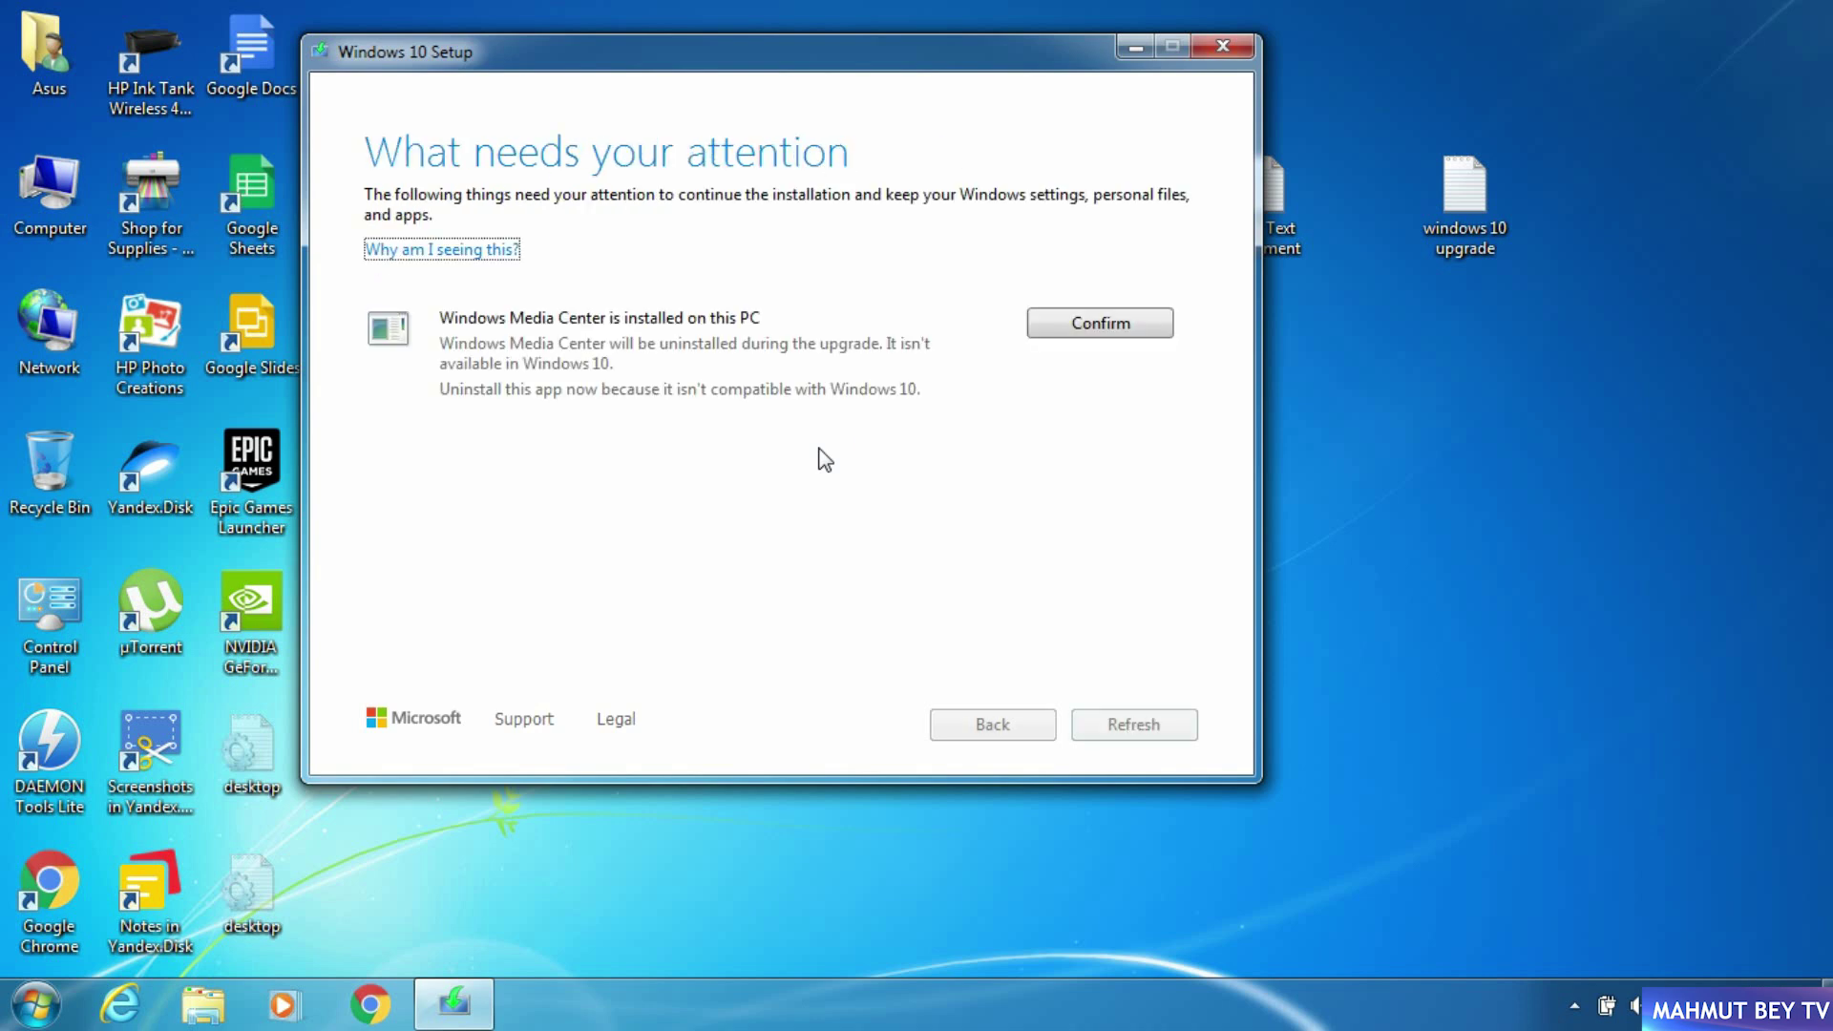
# Confirm the repeated Windows Media Center notice and start installing Windows 10 Pro
pyautogui.click(1073, 329)
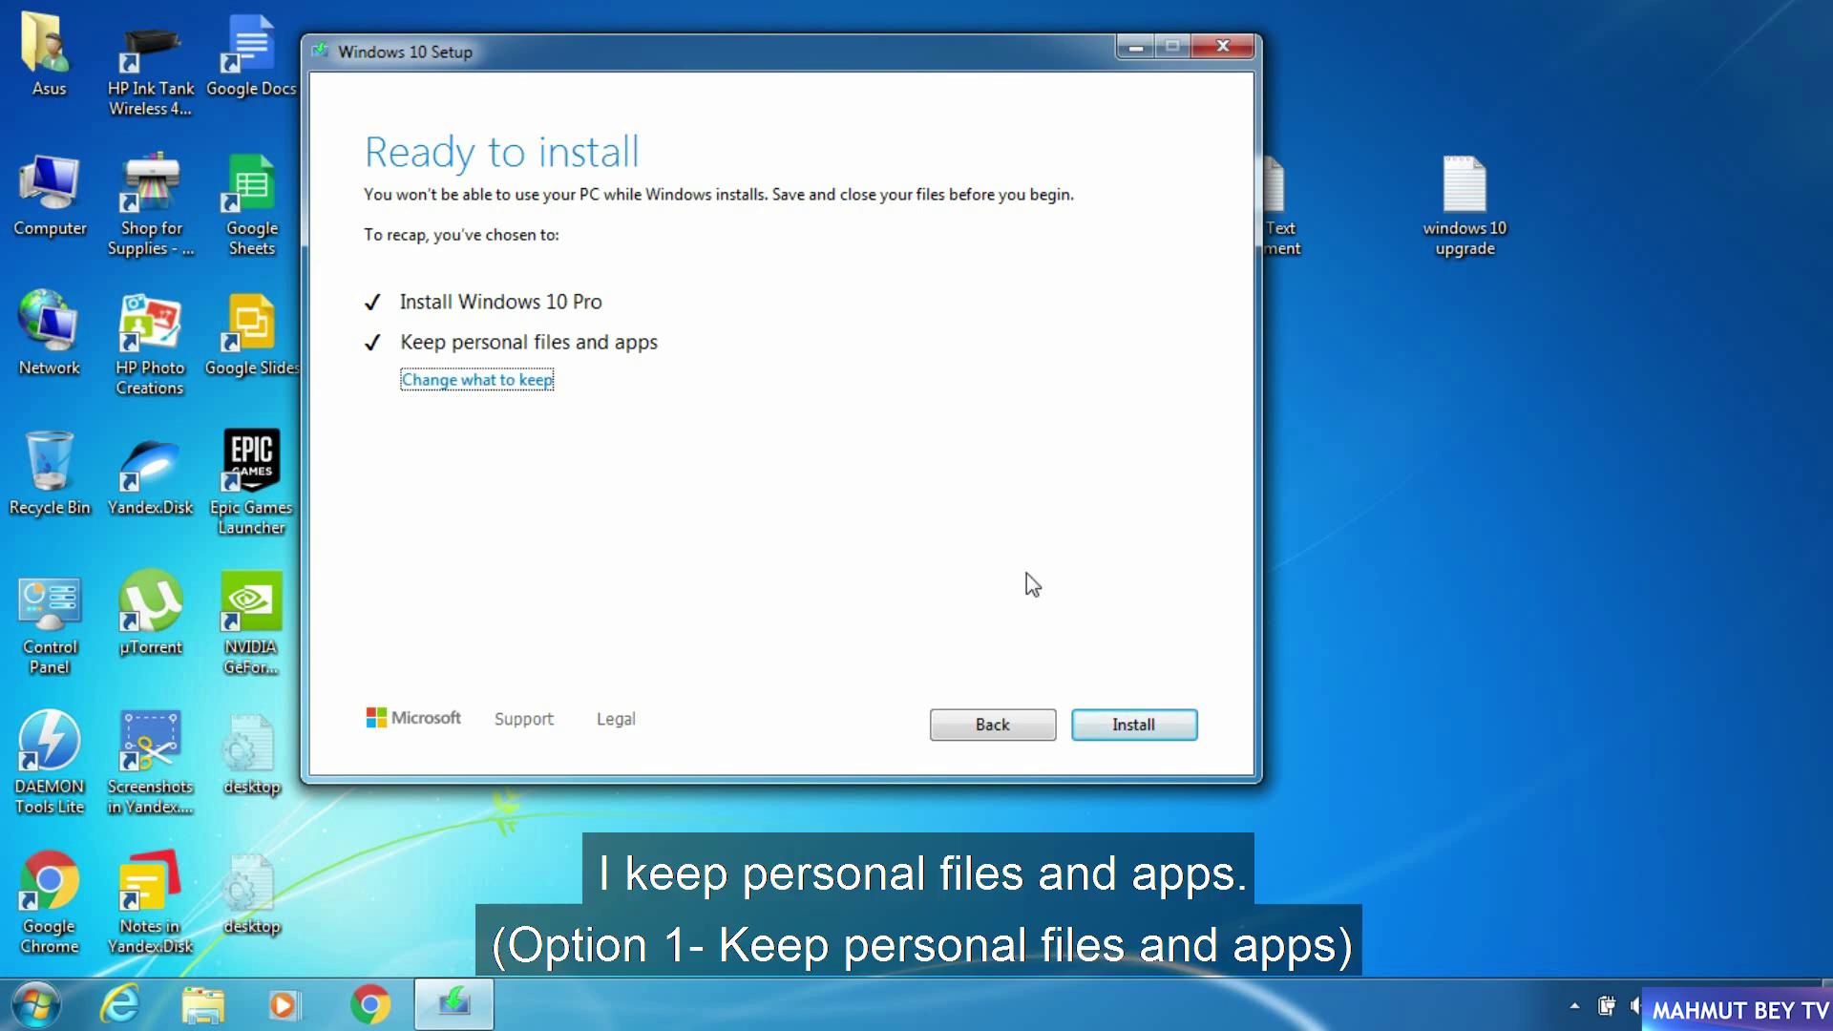
pyautogui.click(1165, 728)
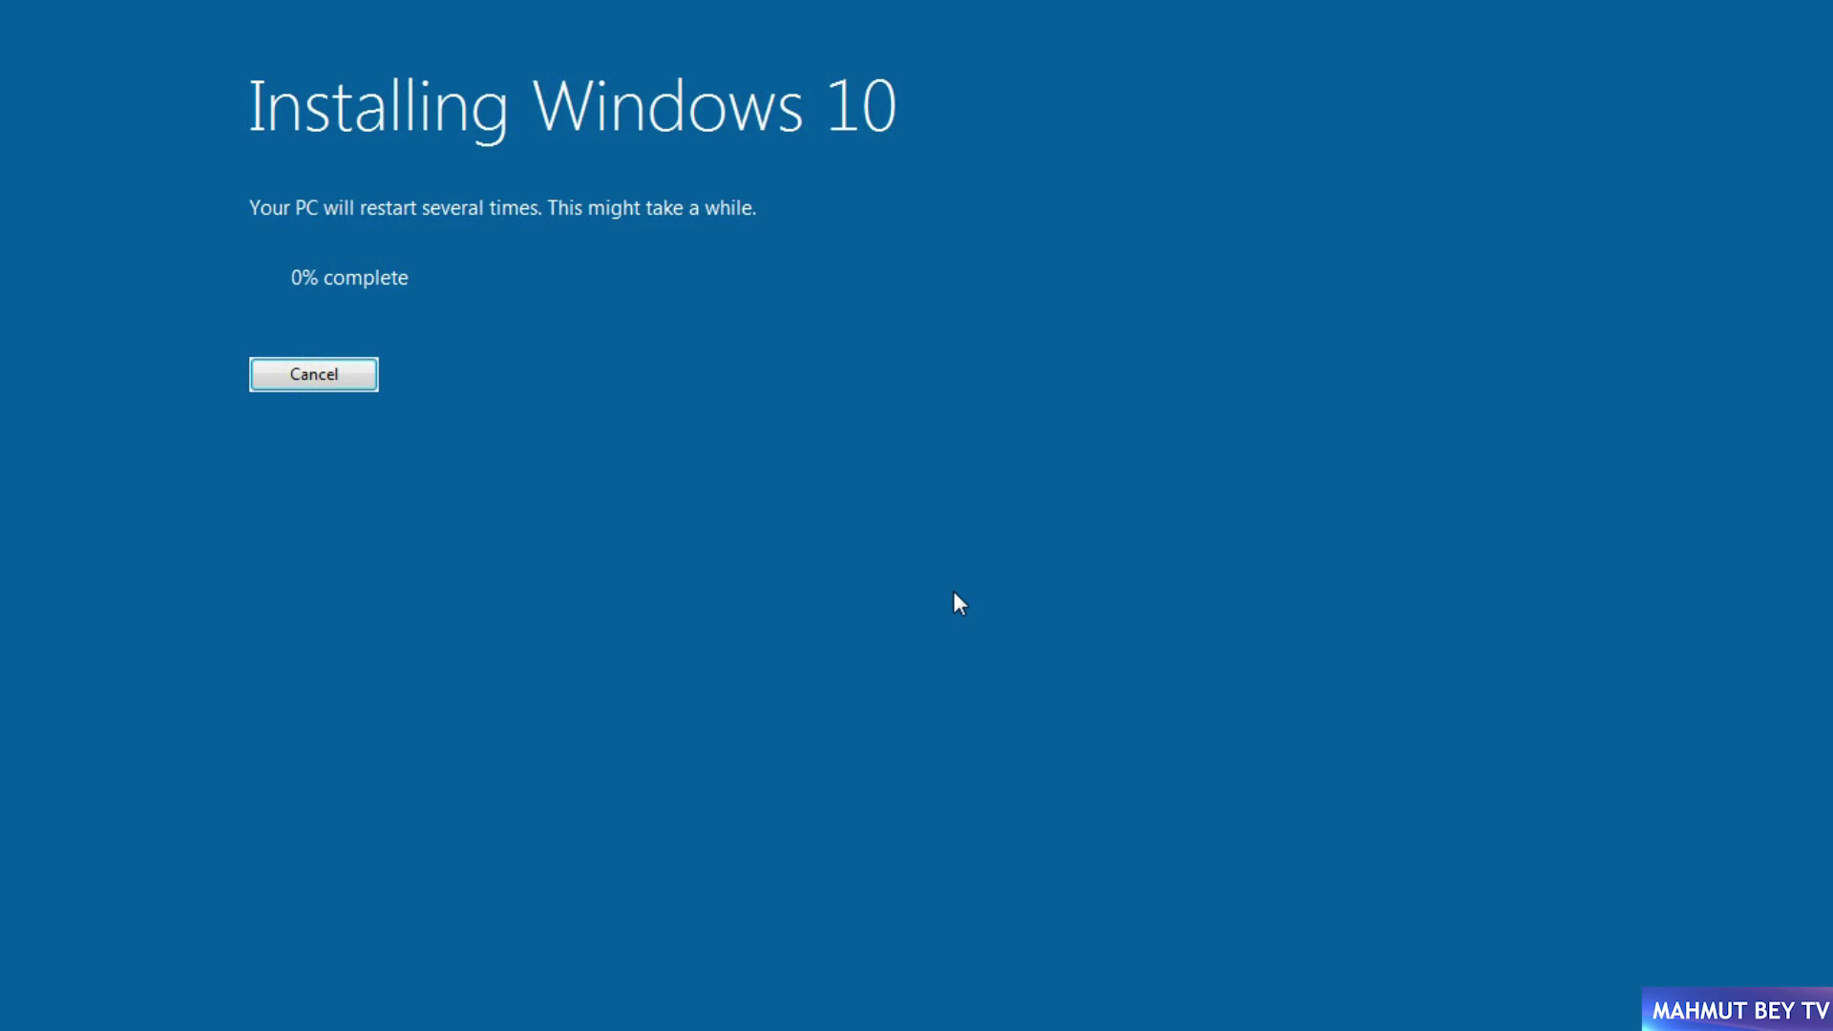